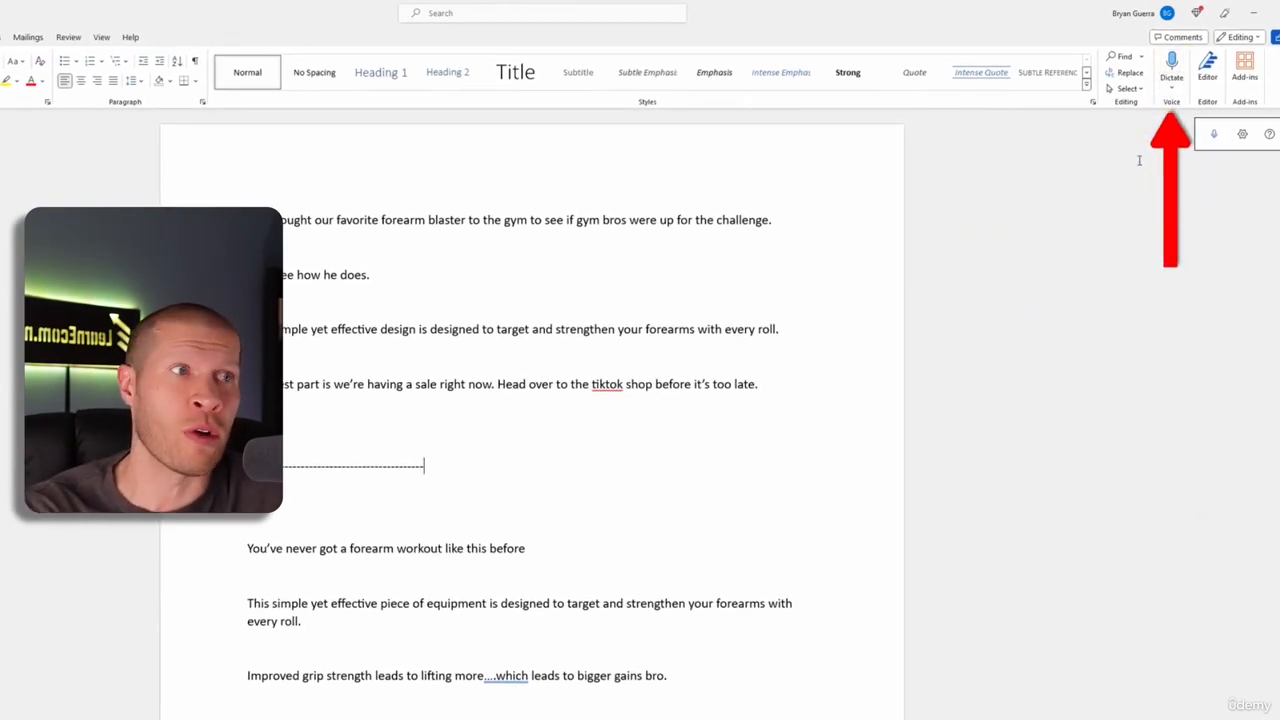
{"action": "scroll", "coordinate": [888, 483], "scroll_direction": "down", "scroll_amount": 4}
{"action": "left_click", "coordinate": [563, 709]}
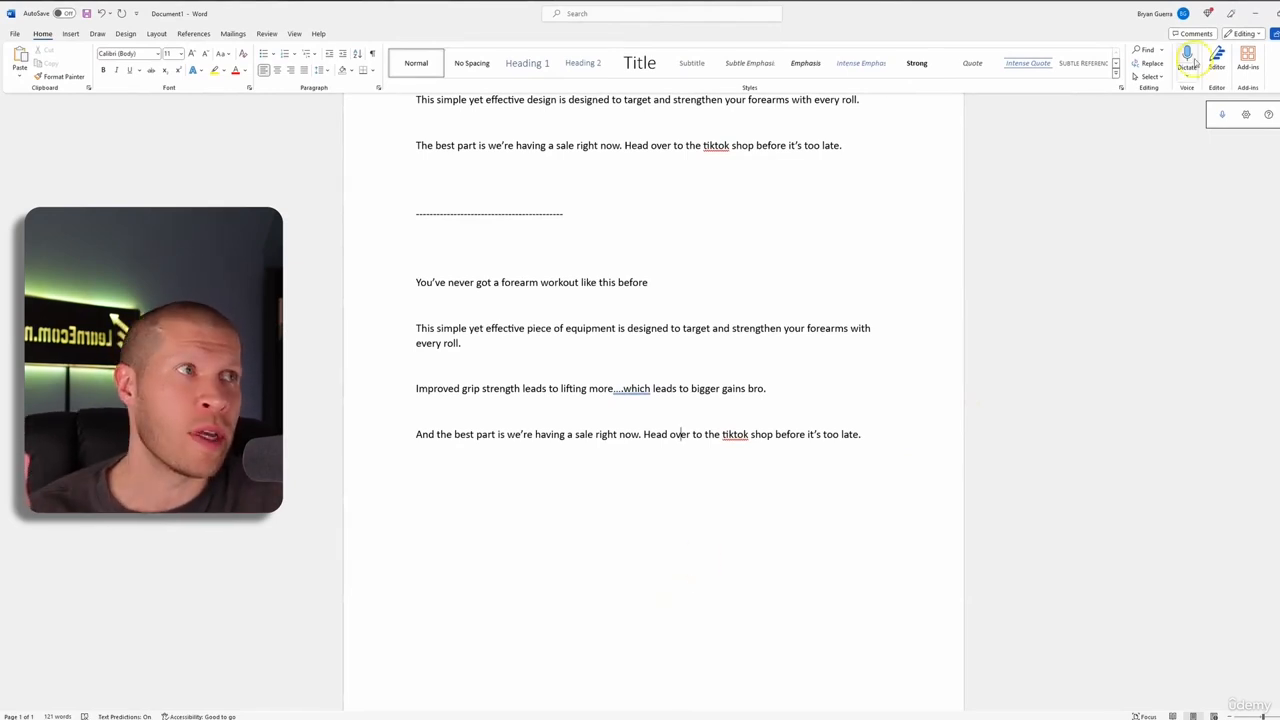
{"action": "left_click", "coordinate": [1221, 114]}
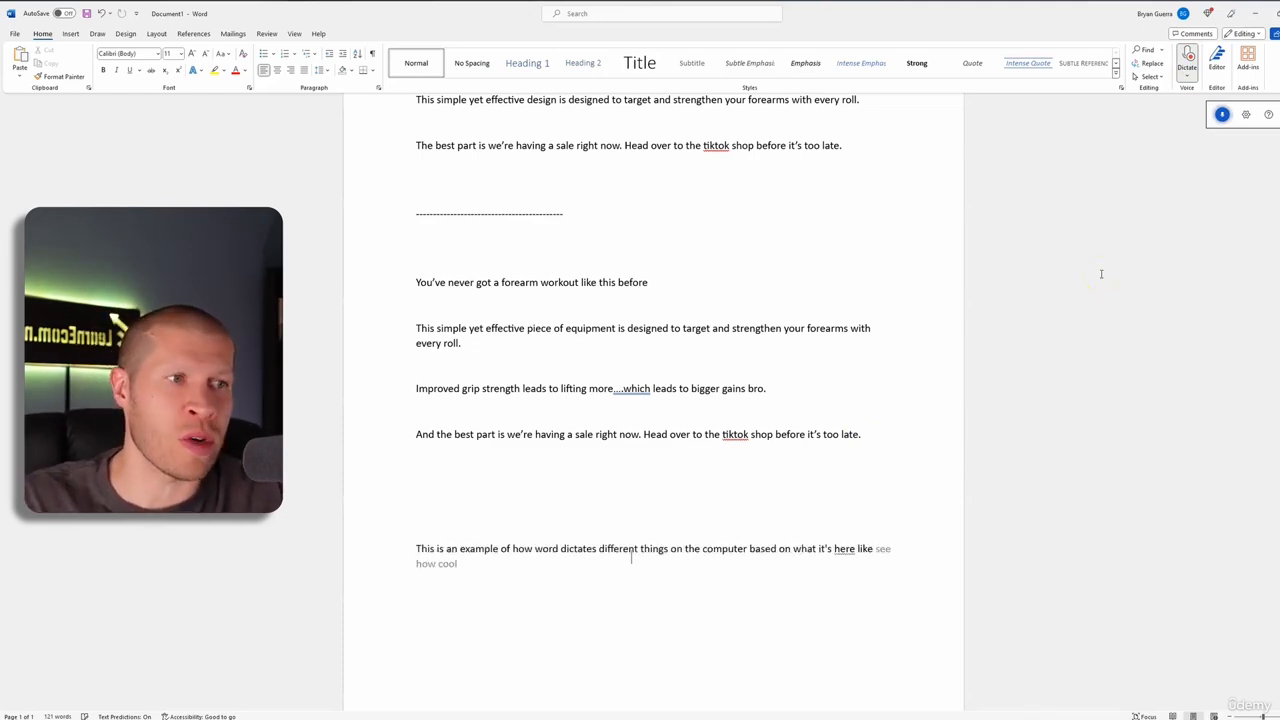
{"action": "left_click", "coordinate": [1187, 60]}
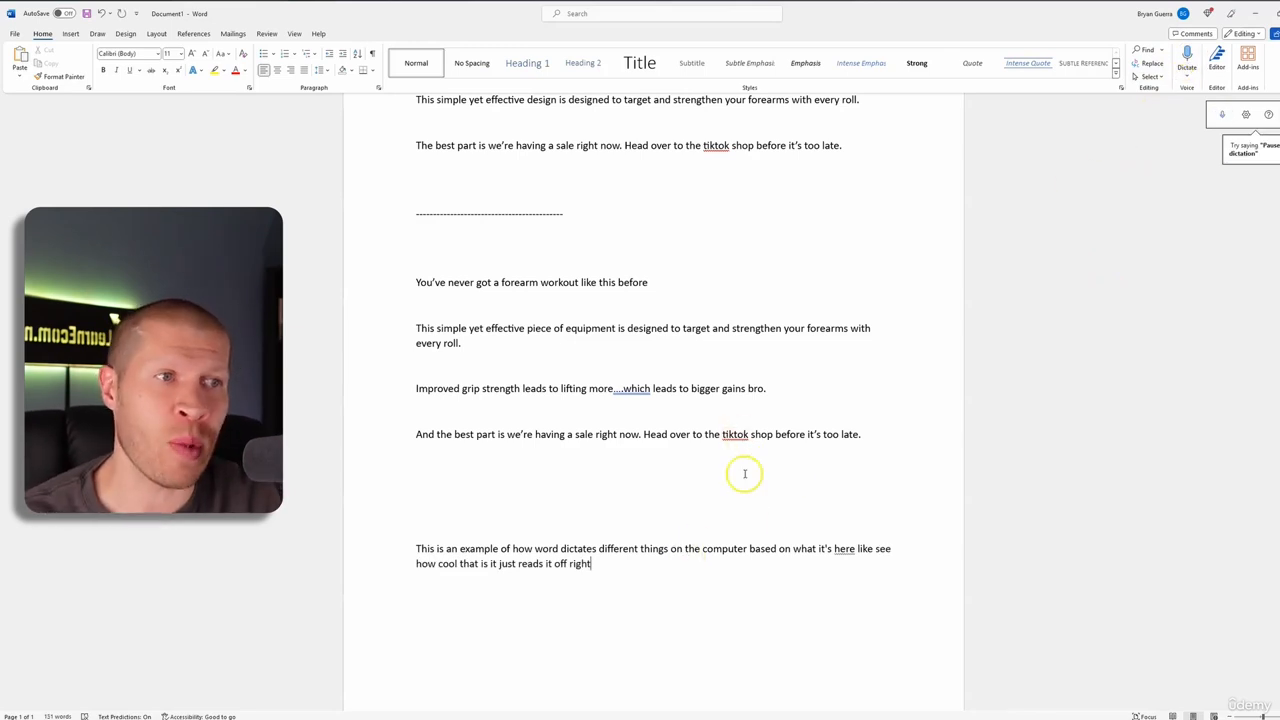
{"action": "left_click_drag", "start_coordinate": [743, 471], "coordinate": [697, 574]}
{"action": "key", "text": "BackSpace"}
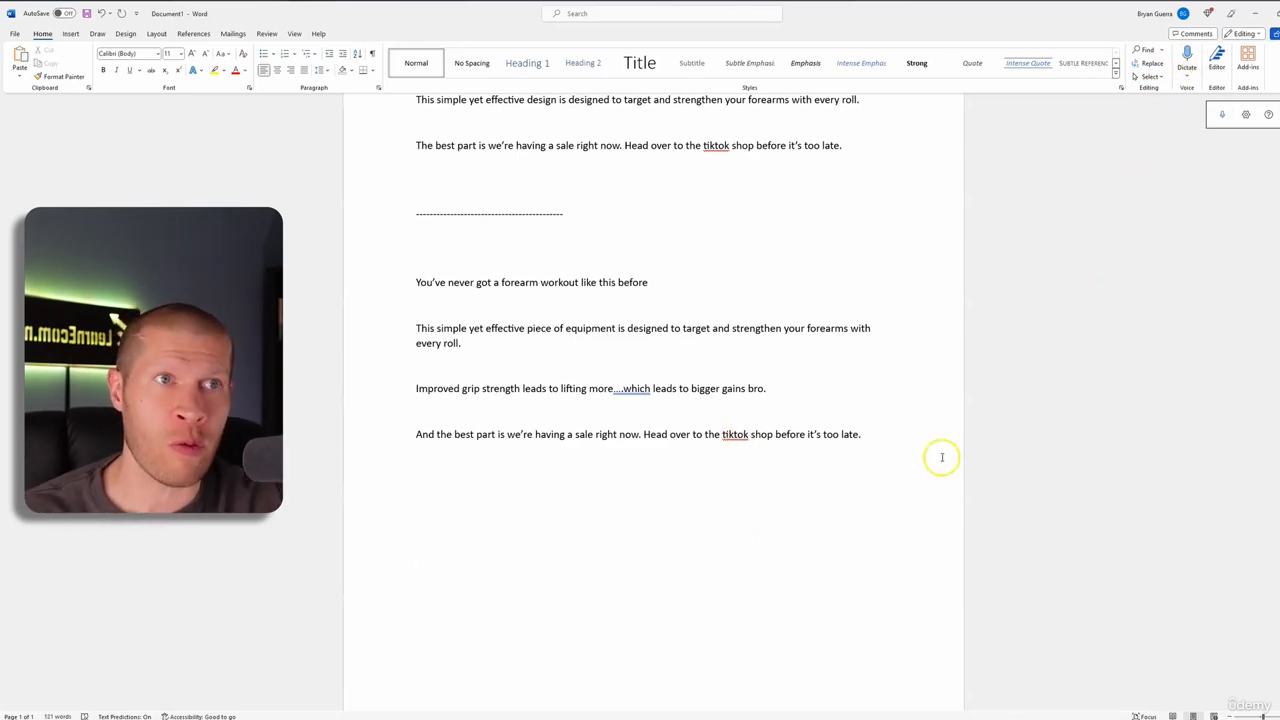
{"action": "scroll", "coordinate": [1034, 286], "scroll_direction": "up", "scroll_amount": 3}
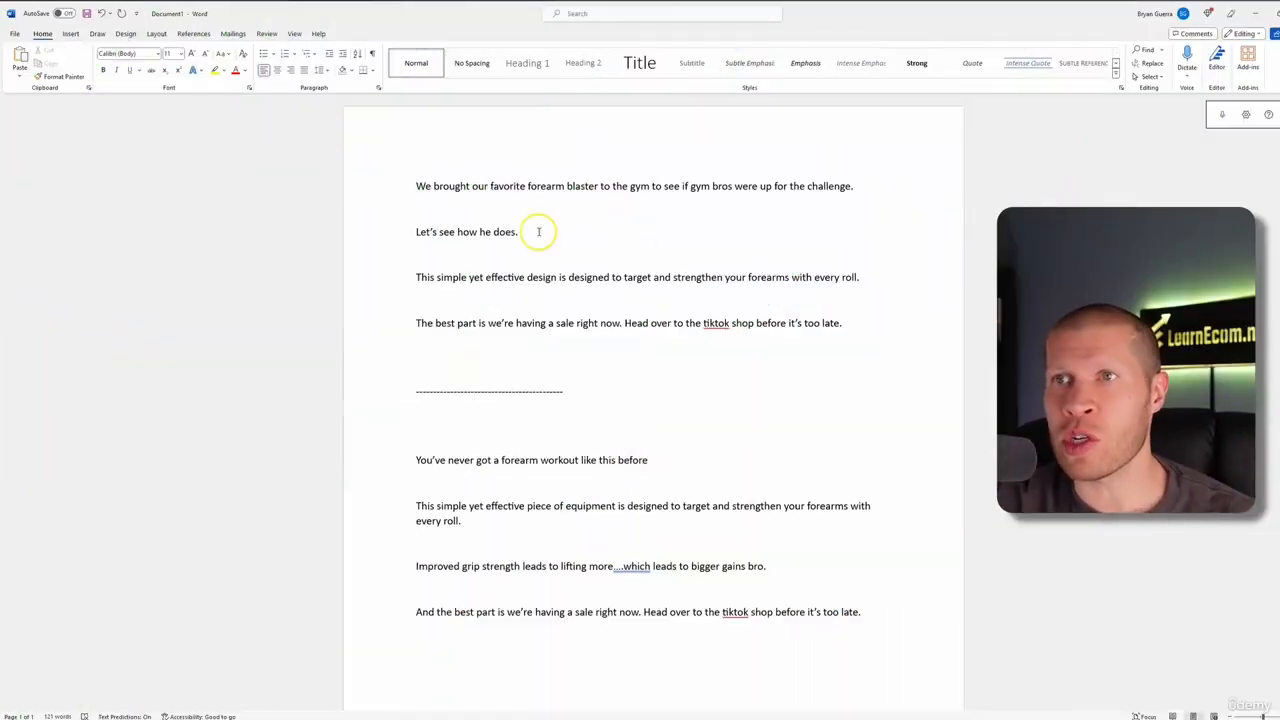
{"action": "left_click_drag", "start_coordinate": [414, 182], "coordinate": [844, 301]}
{"action": "left_click", "coordinate": [583, 226]}
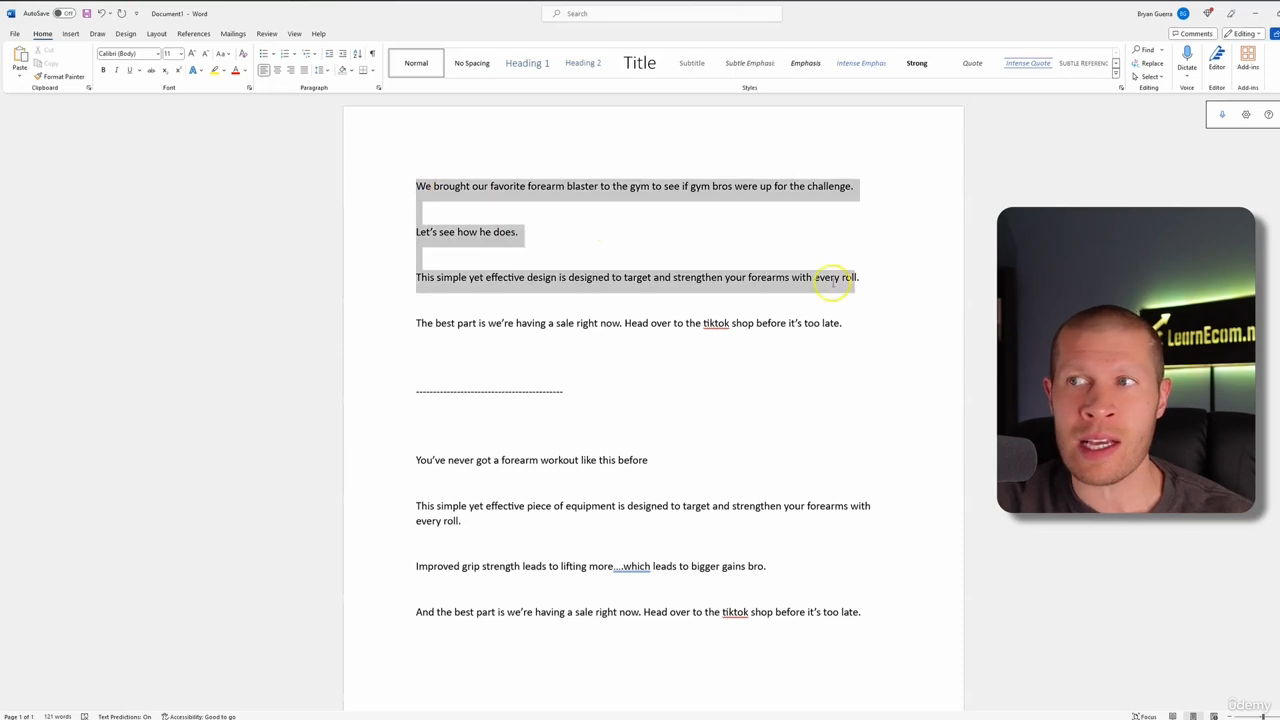
{"action": "left_click_drag", "start_coordinate": [417, 182], "coordinate": [887, 319]}
{"action": "left_click", "coordinate": [887, 319]}
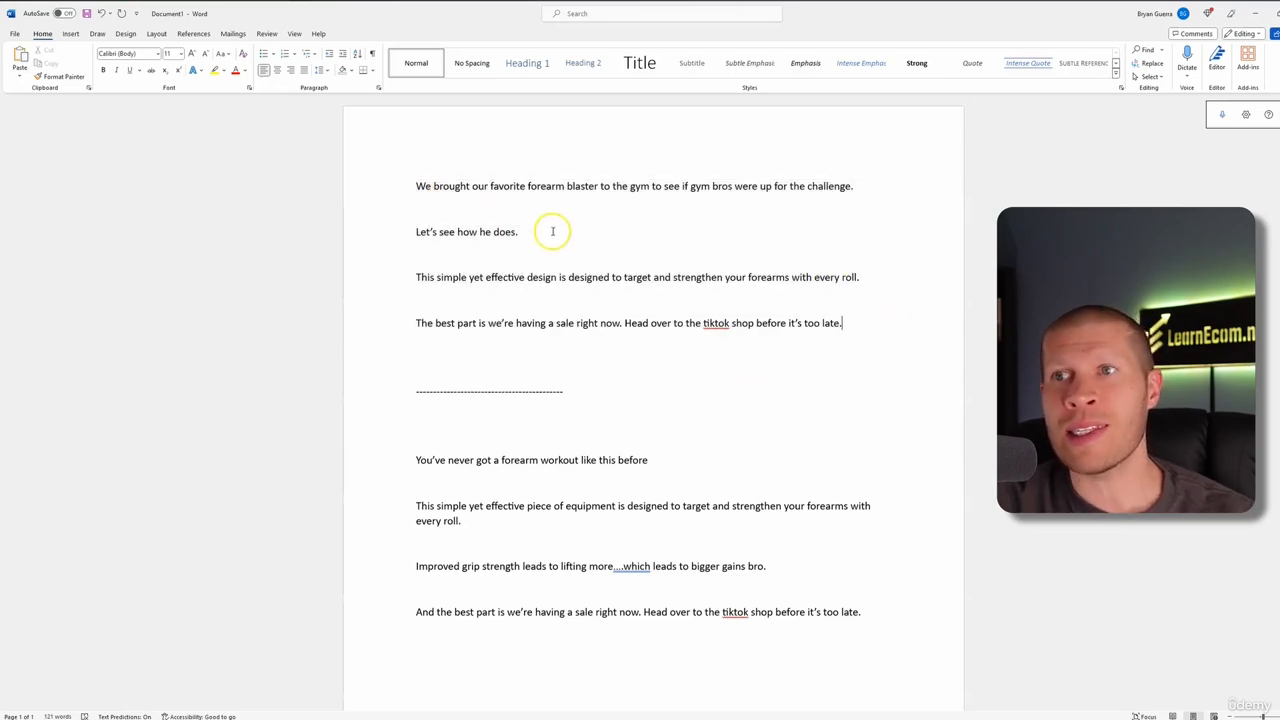
{"action": "left_click_drag", "start_coordinate": [551, 229], "coordinate": [364, 171]}
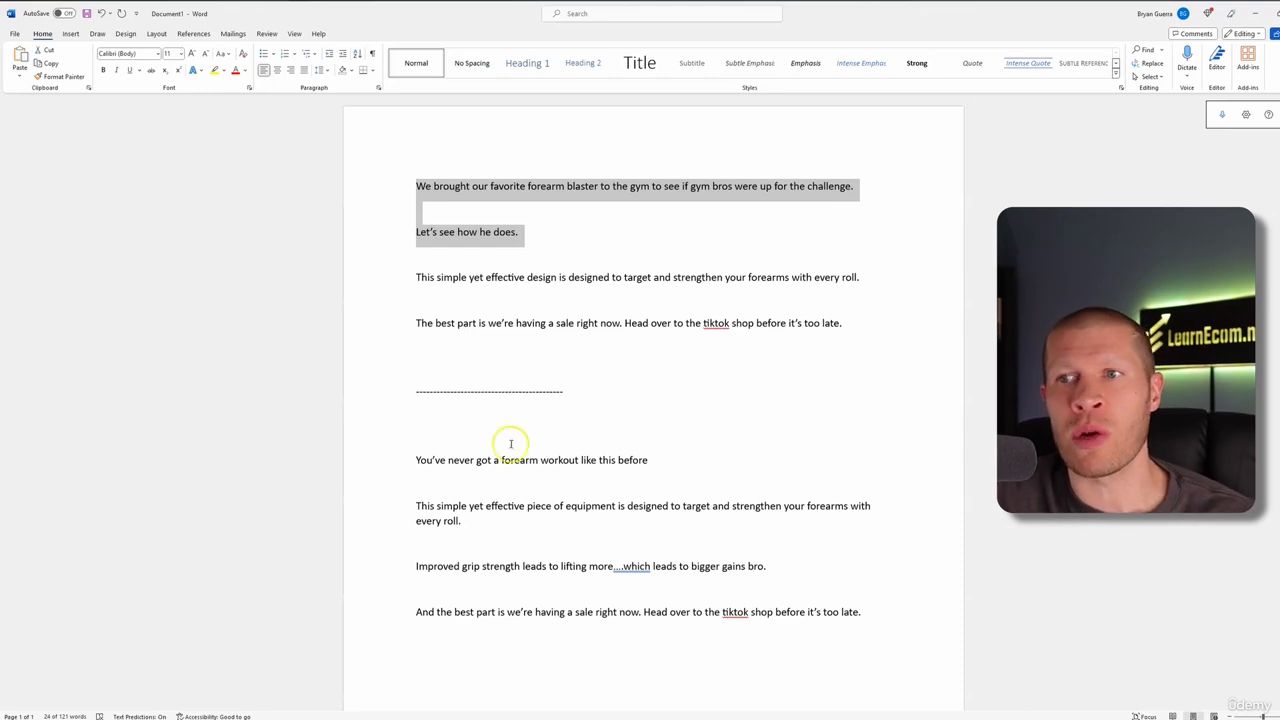
{"action": "left_click_drag", "start_coordinate": [412, 460], "coordinate": [646, 458]}
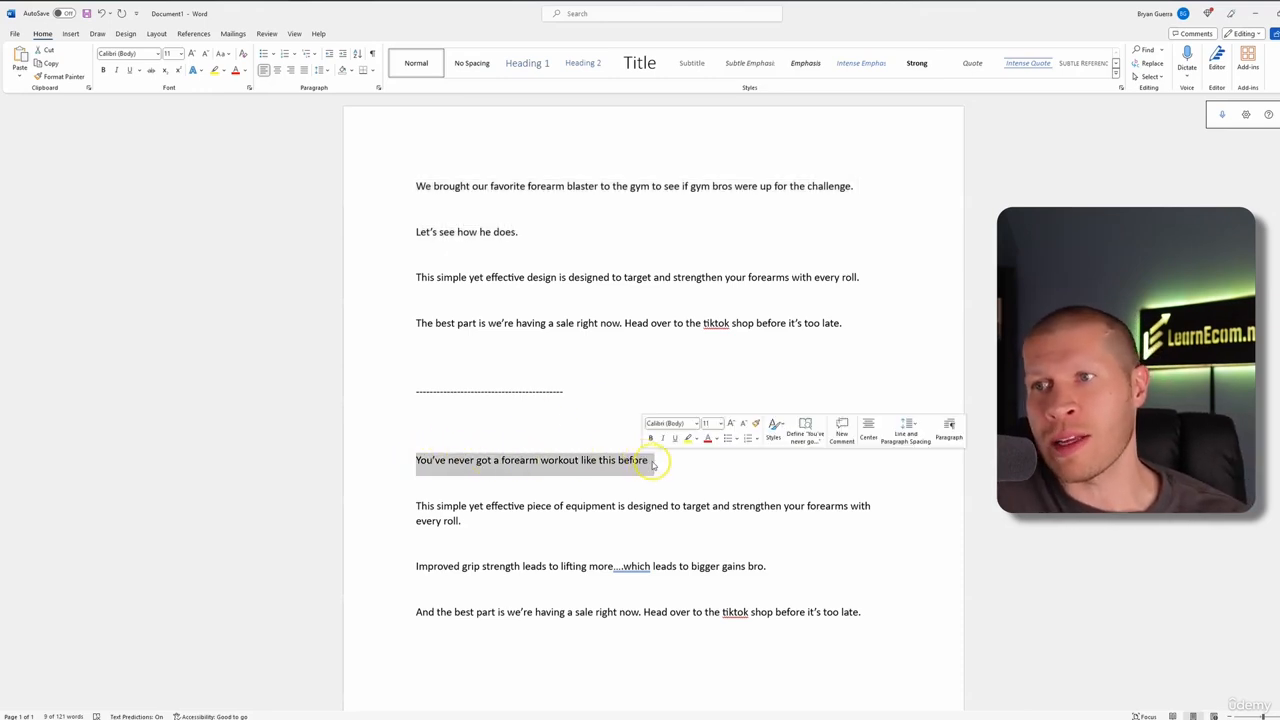
{"action": "left_click", "coordinate": [652, 462]}
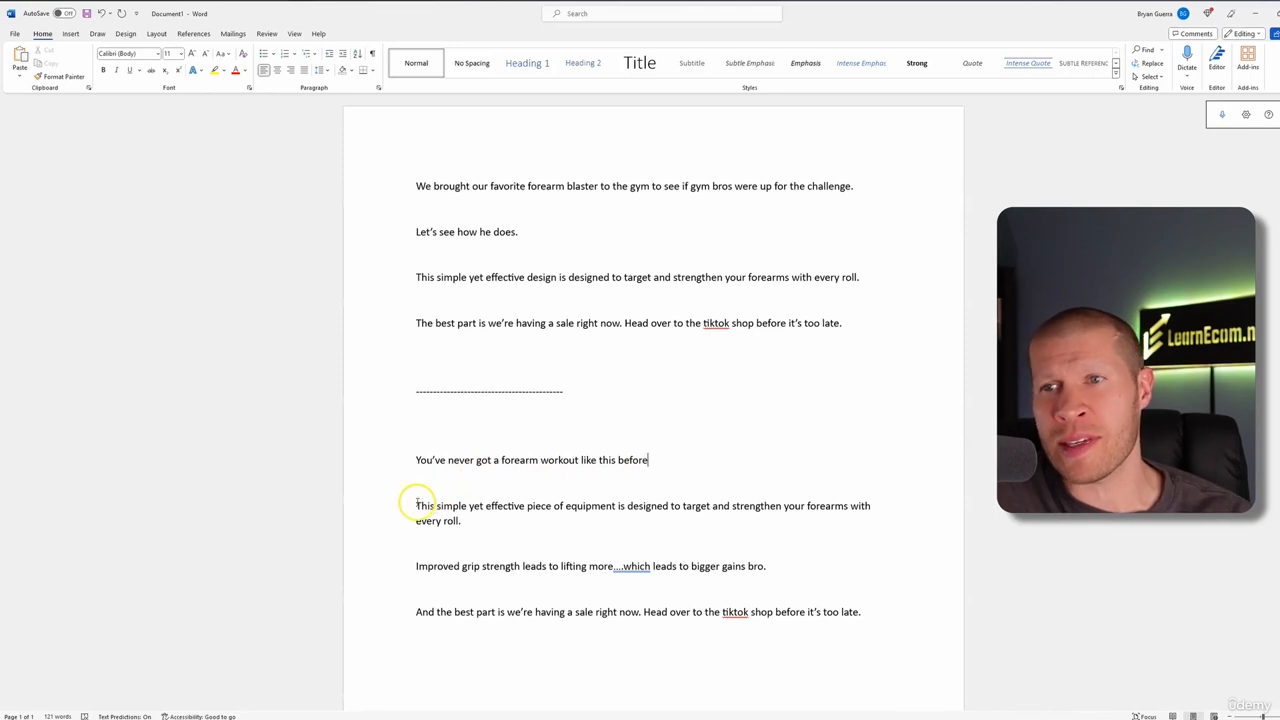
{"action": "left_click_drag", "start_coordinate": [417, 505], "coordinate": [555, 528]}
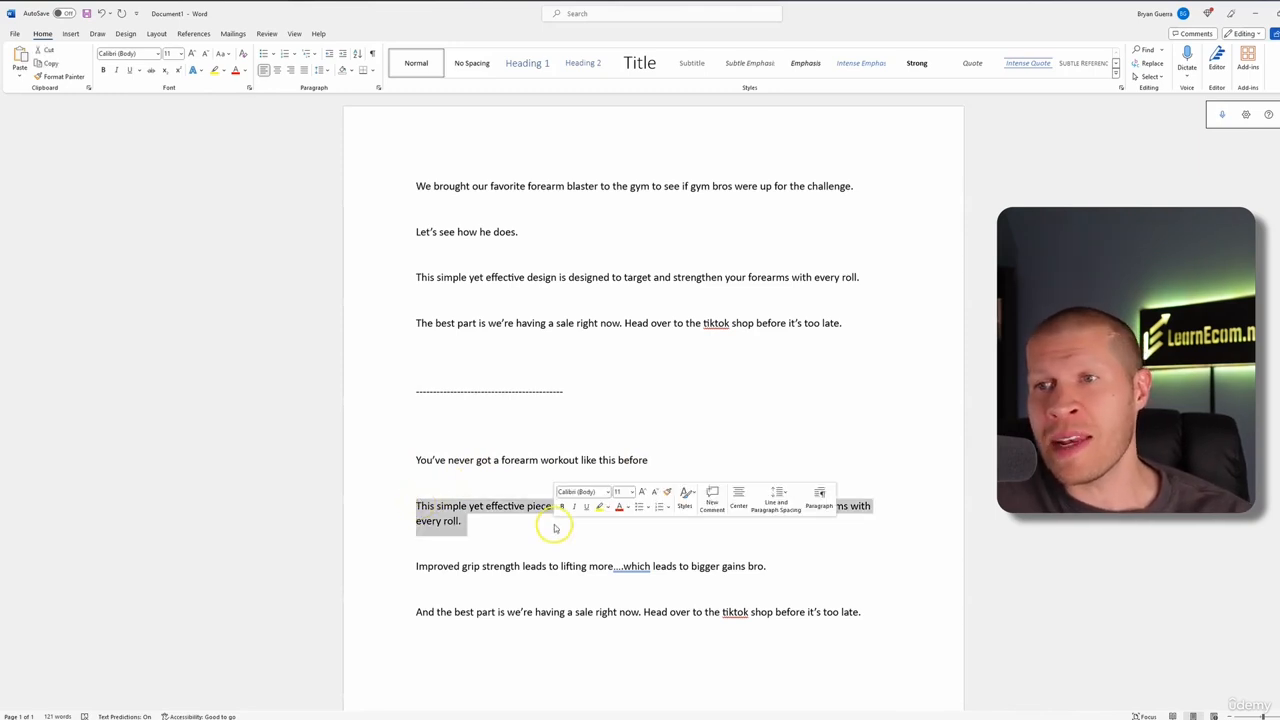
{"action": "left_click", "coordinate": [519, 607]}
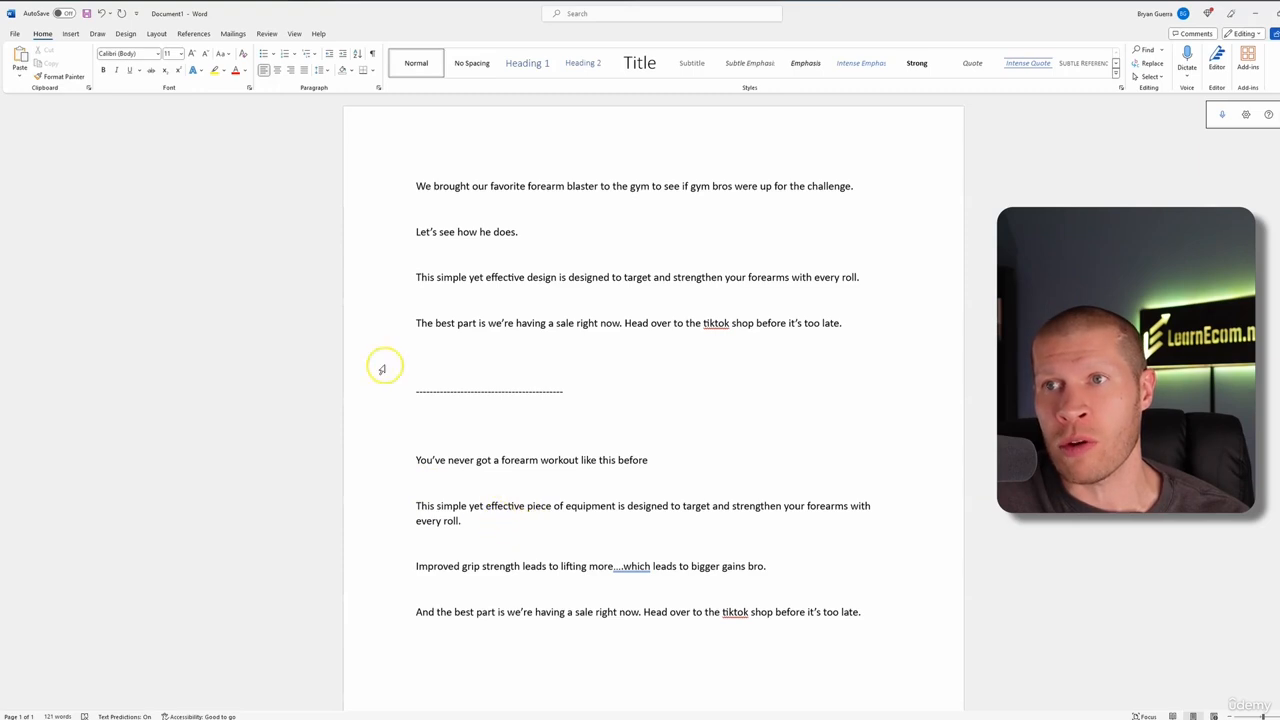
{"action": "left_click", "coordinate": [418, 277]}
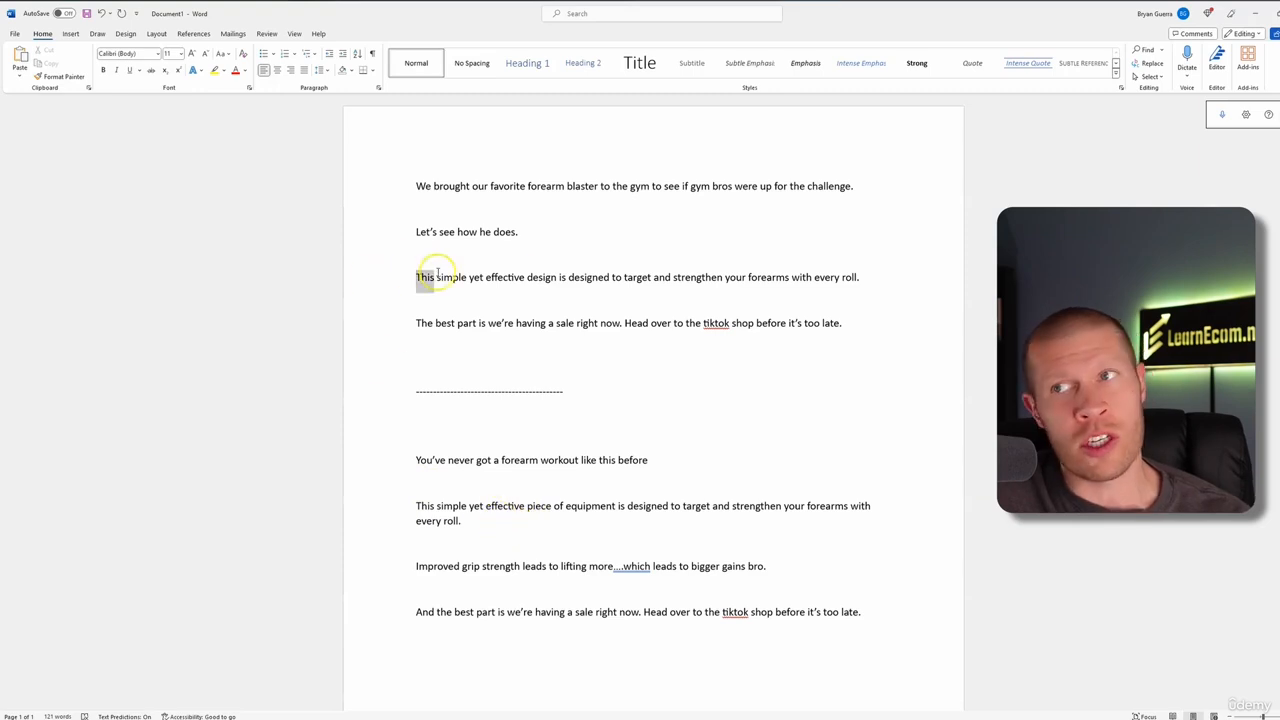
{"action": "left_click", "coordinate": [471, 600]}
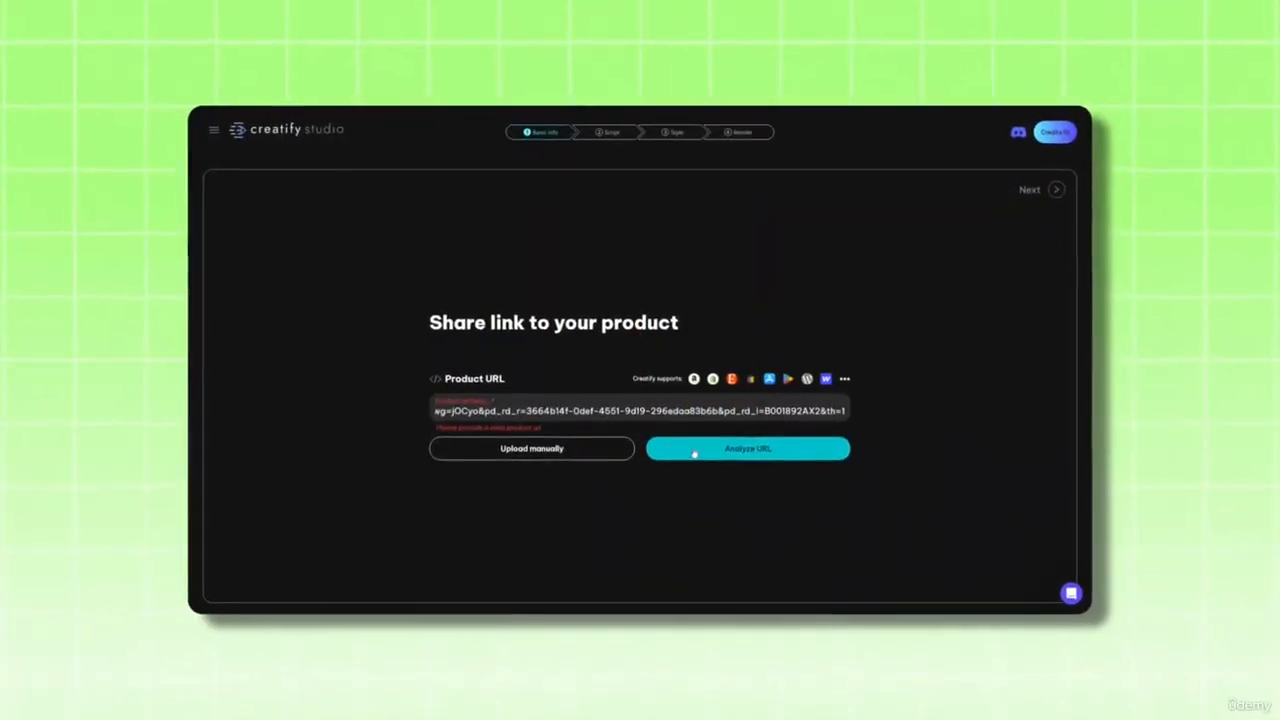
{"action": "left_click", "coordinate": [705, 449]}
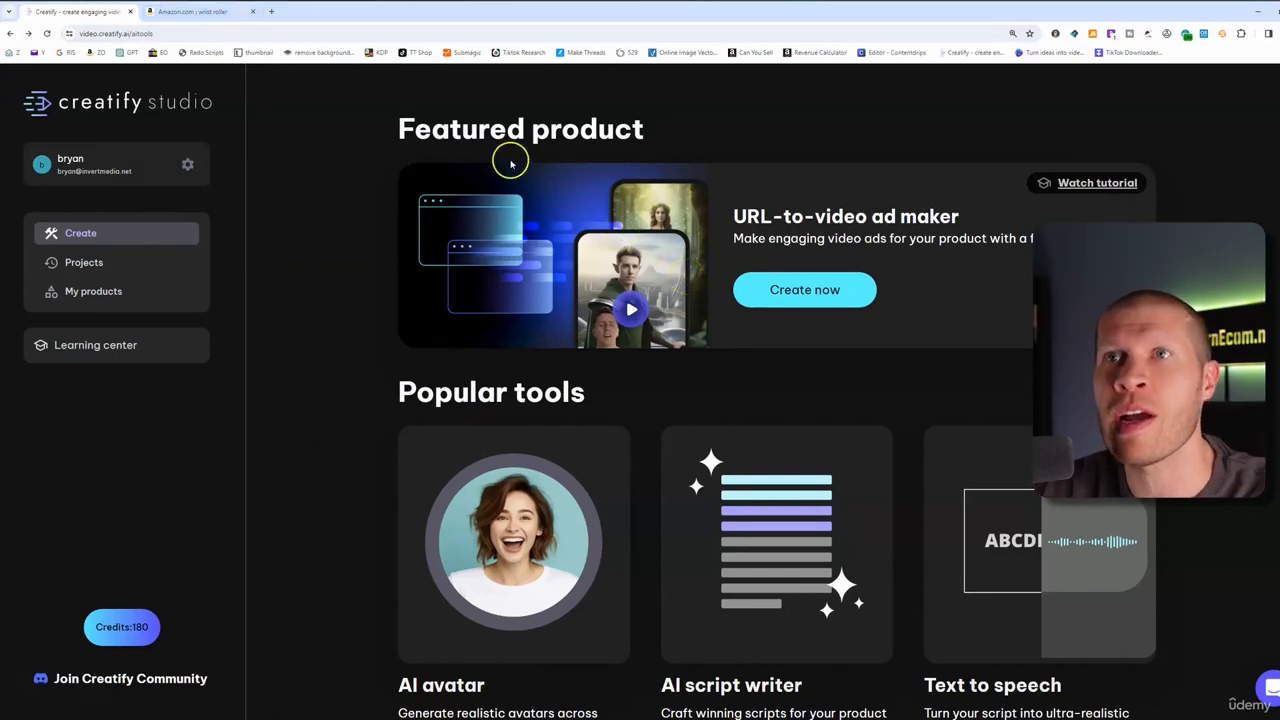
Switch to the Amazon tab showing the wrist roller search results
{"action": "left_click", "coordinate": [205, 10]}
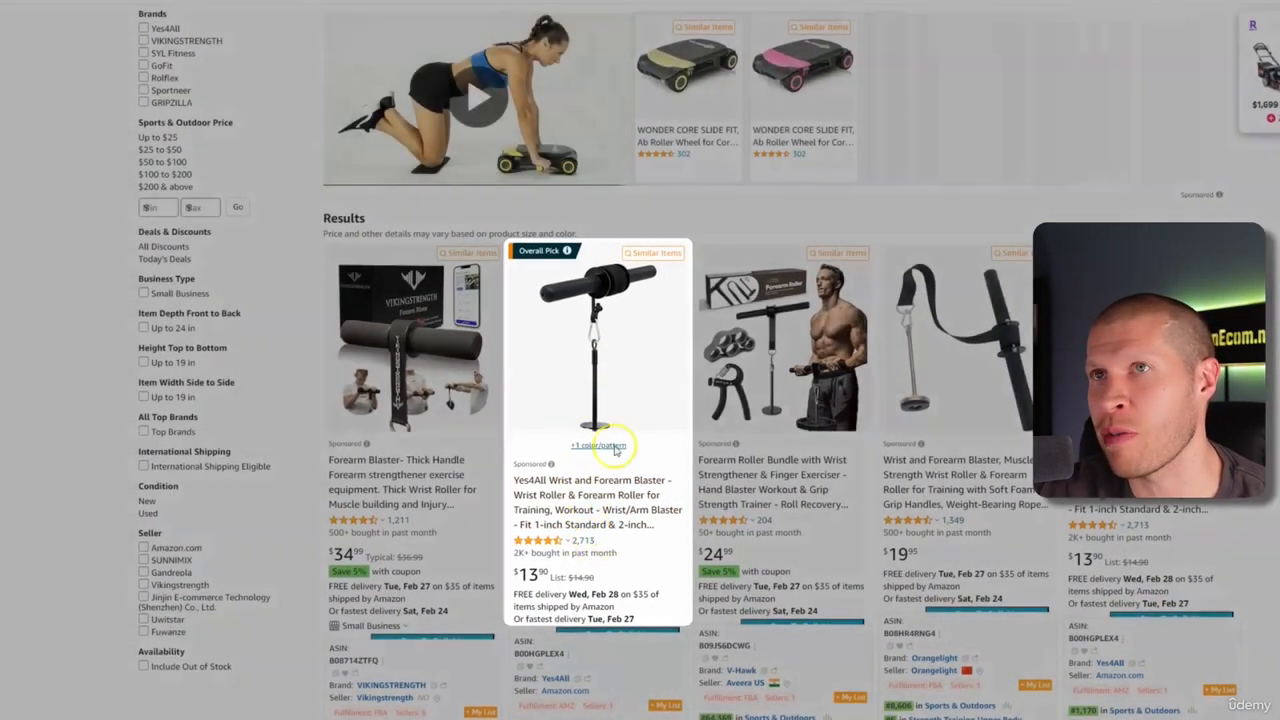
Open the Yes4All Wrist and Forearm Blaster product page and play its demo video
{"action": "left_click", "coordinate": [590, 432]}
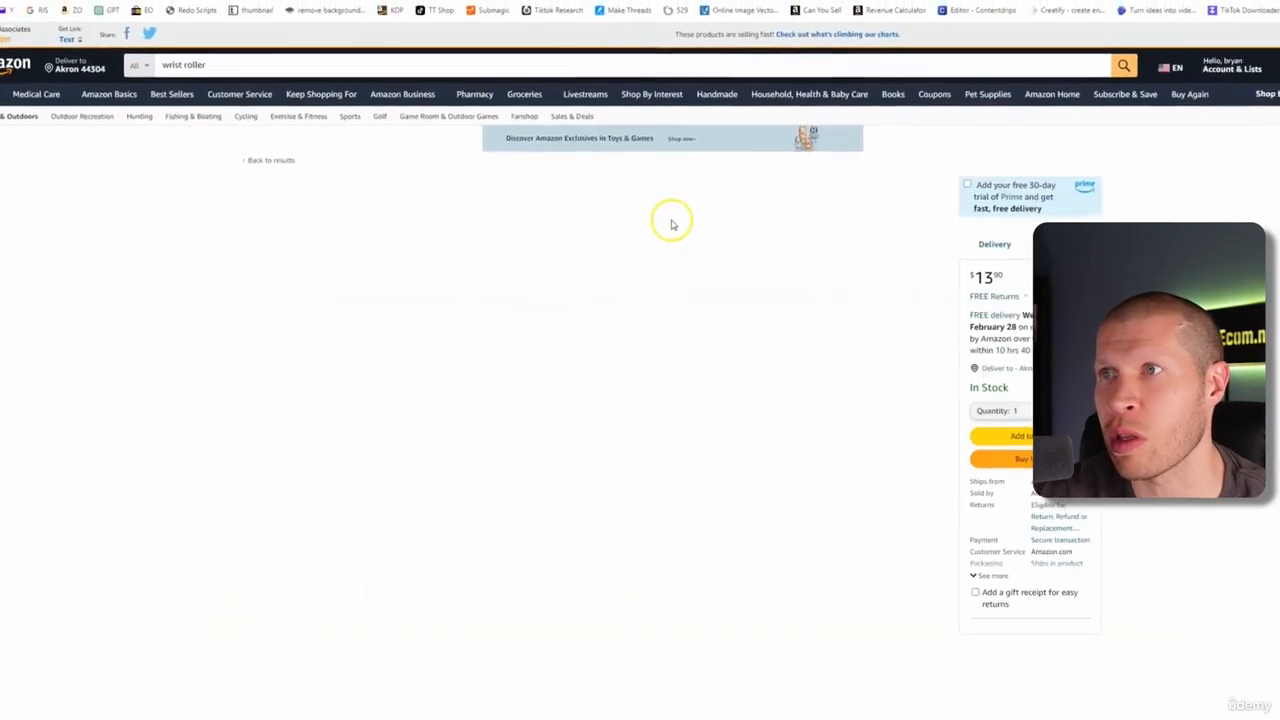
{"action": "scroll", "coordinate": [620, 280], "scroll_direction": "down", "scroll_amount": 2}
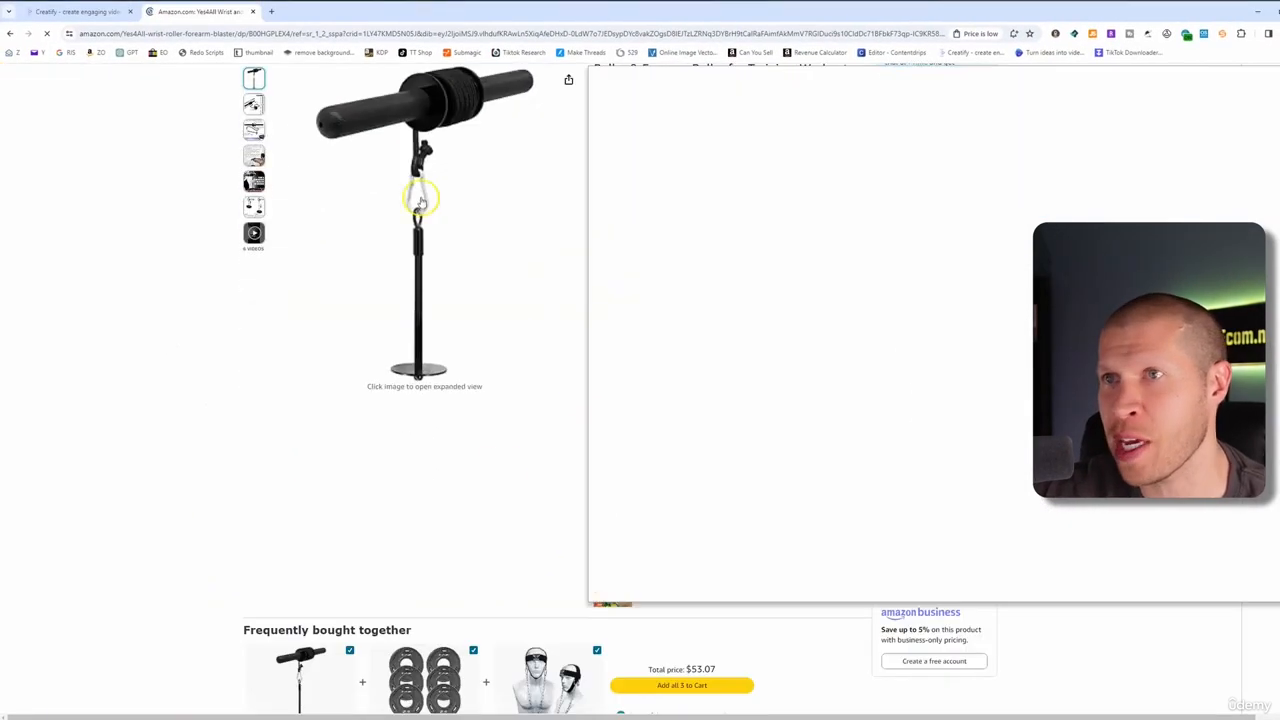
{"action": "scroll", "coordinate": [710, 480], "scroll_direction": "up", "scroll_amount": 2}
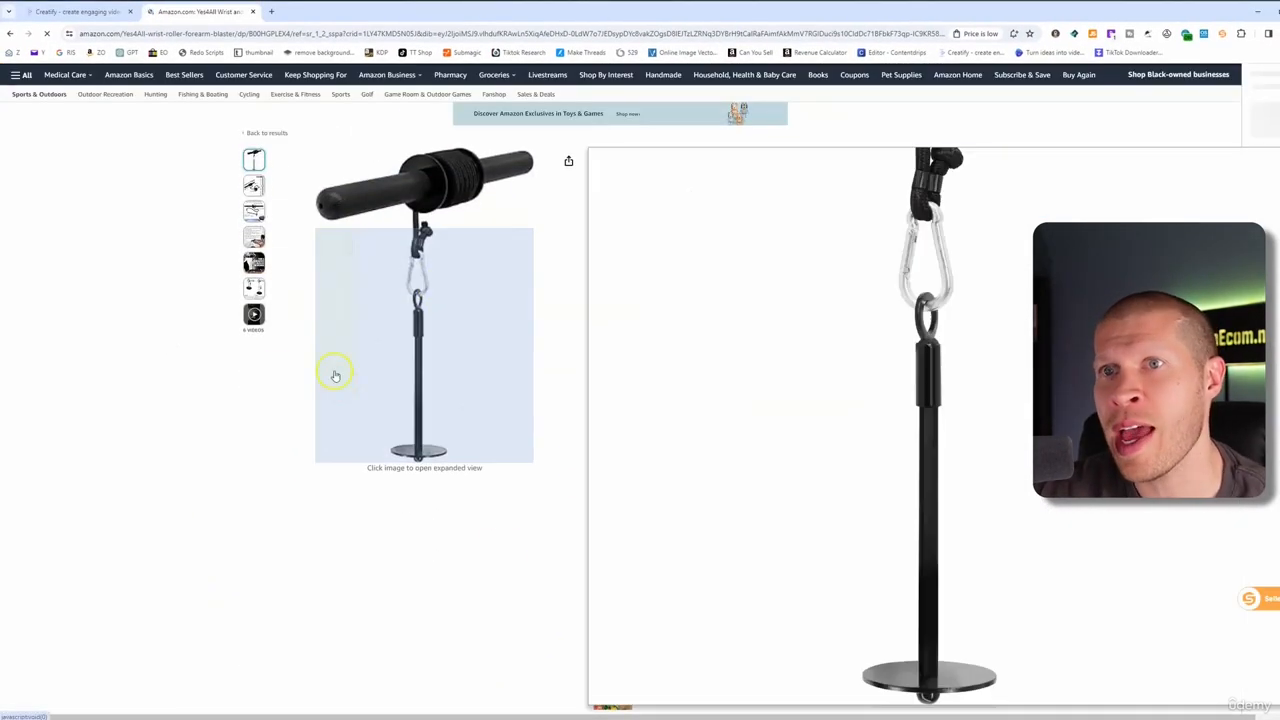
{"action": "left_click", "coordinate": [254, 390]}
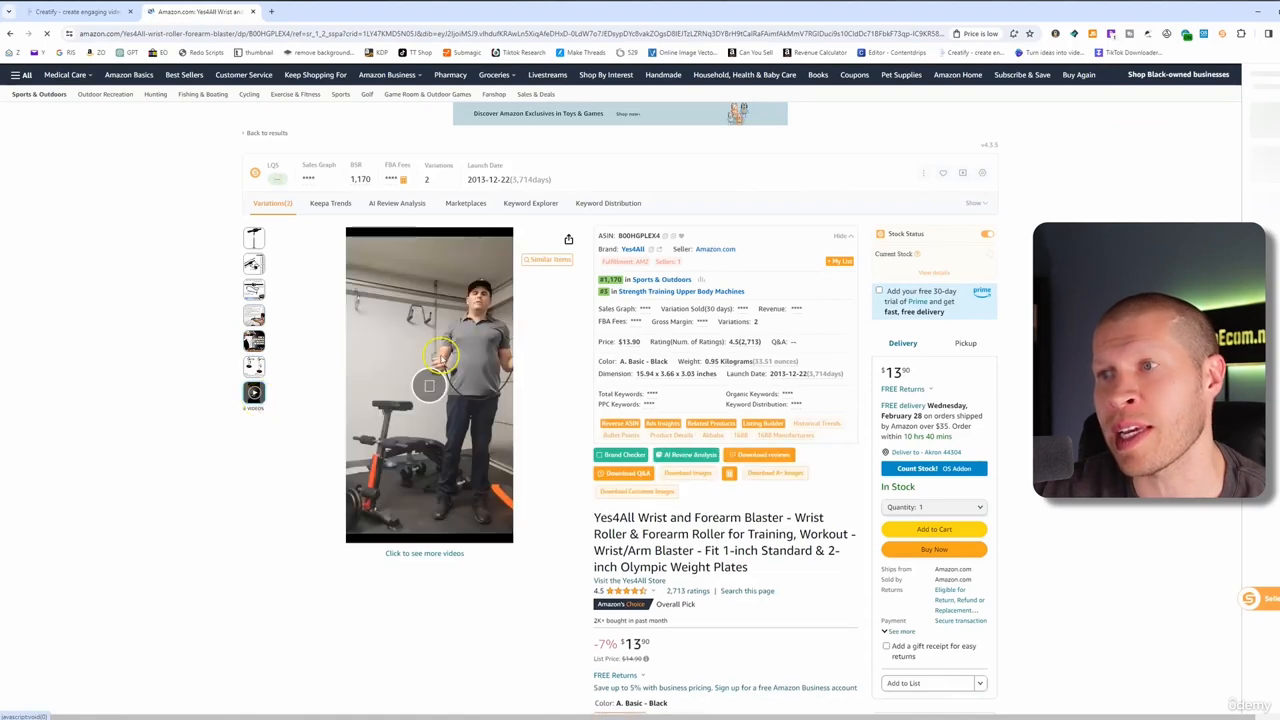
Copy the Yes4All product page URL from the address bar
{"action": "left_click", "coordinate": [357, 33]}
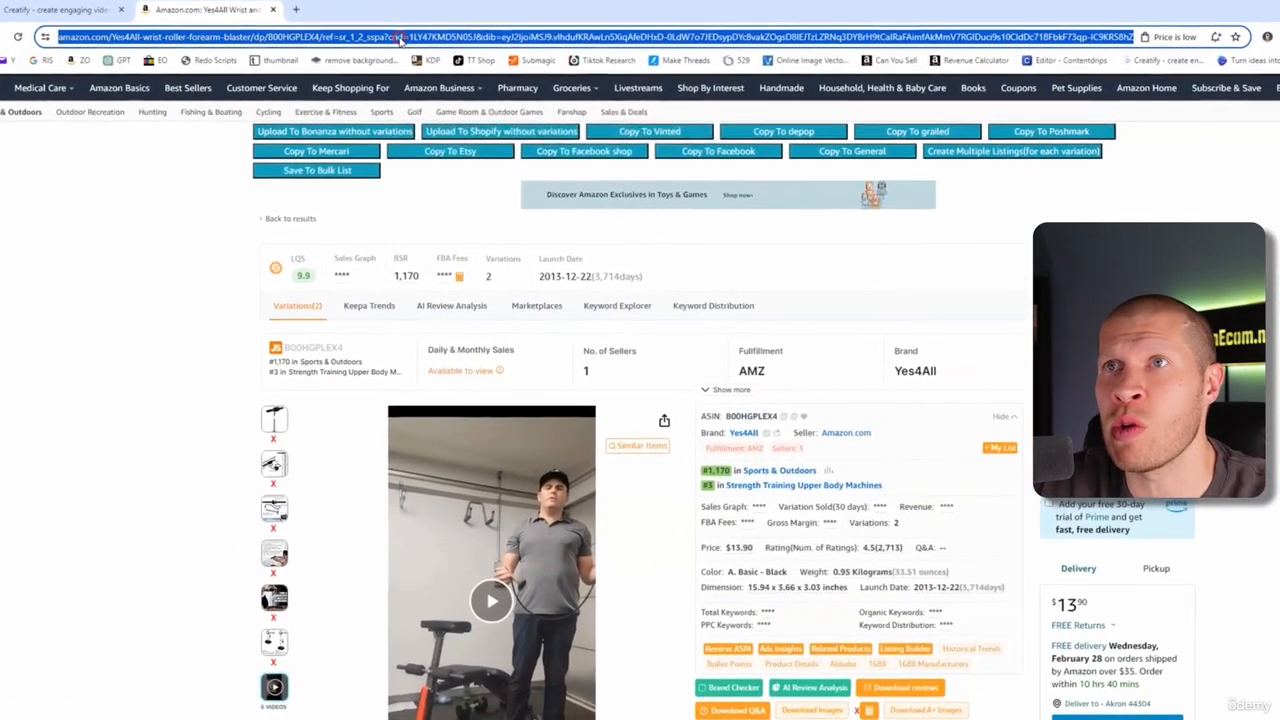
{"action": "right_click", "coordinate": [375, 34]}
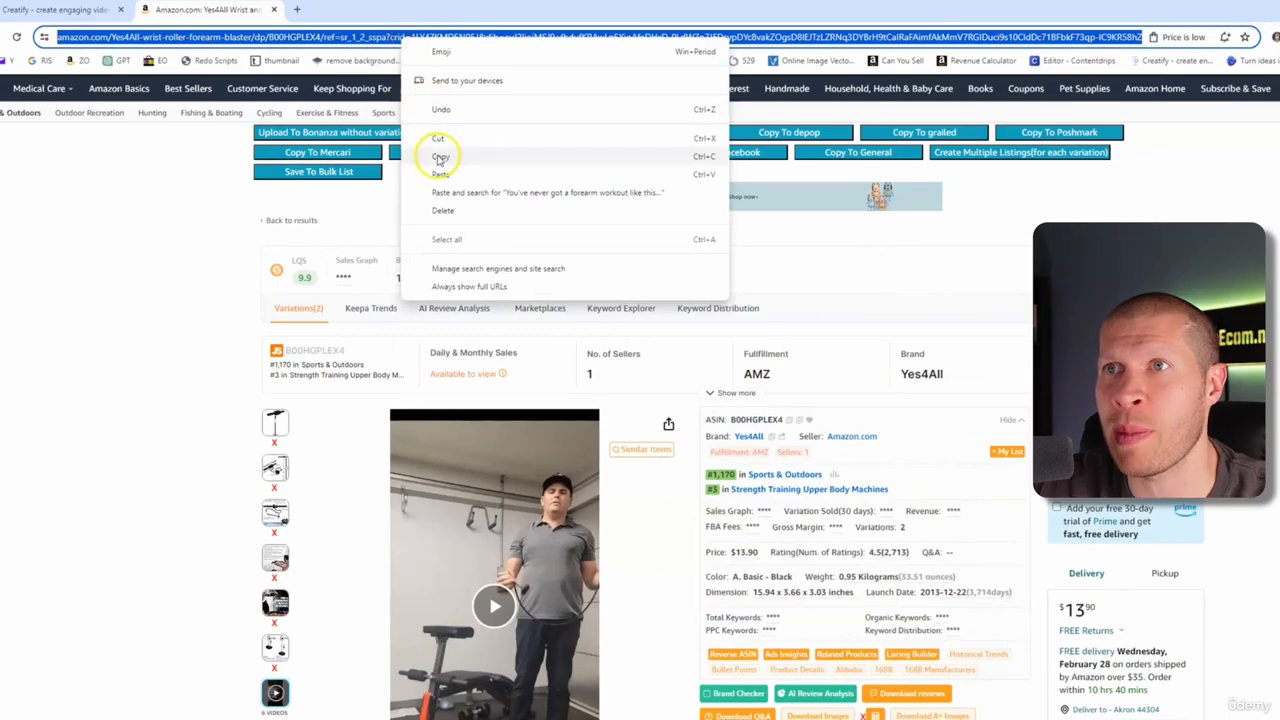
{"action": "left_click", "coordinate": [440, 158]}
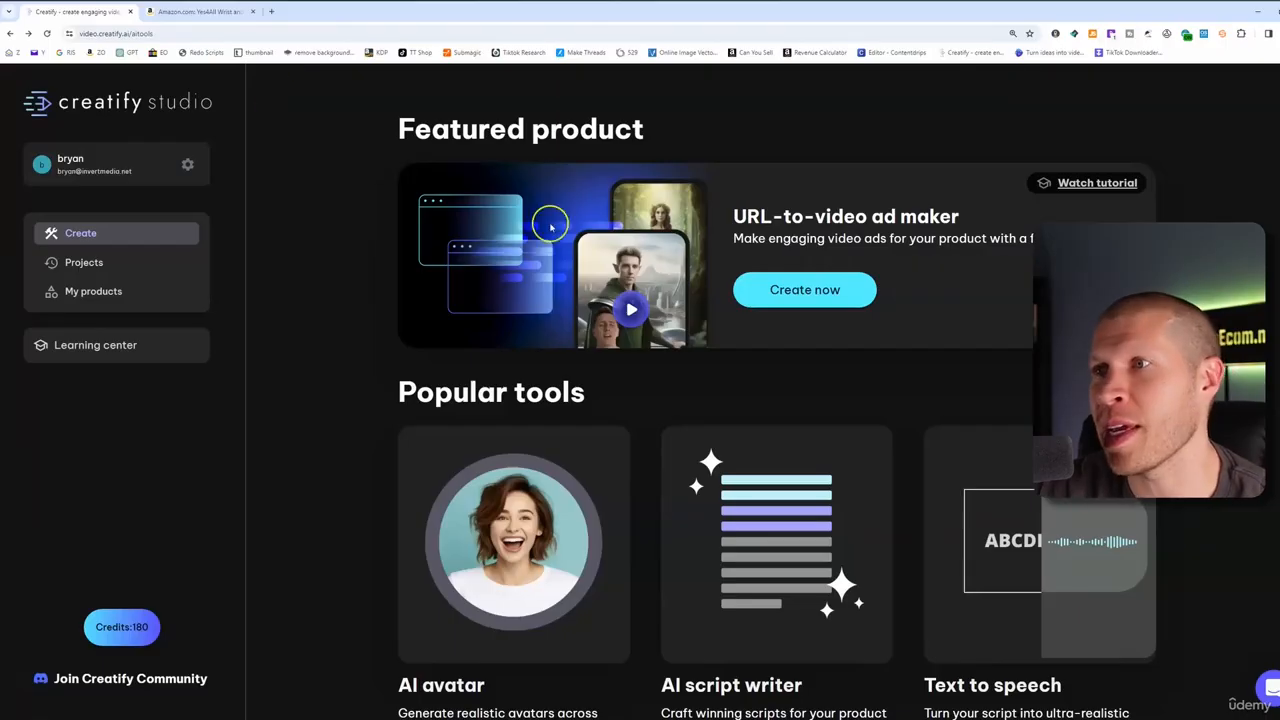
Start a new URL-to-video ad with the pasted Amazon product link and analyze it
{"action": "left_click", "coordinate": [828, 288]}
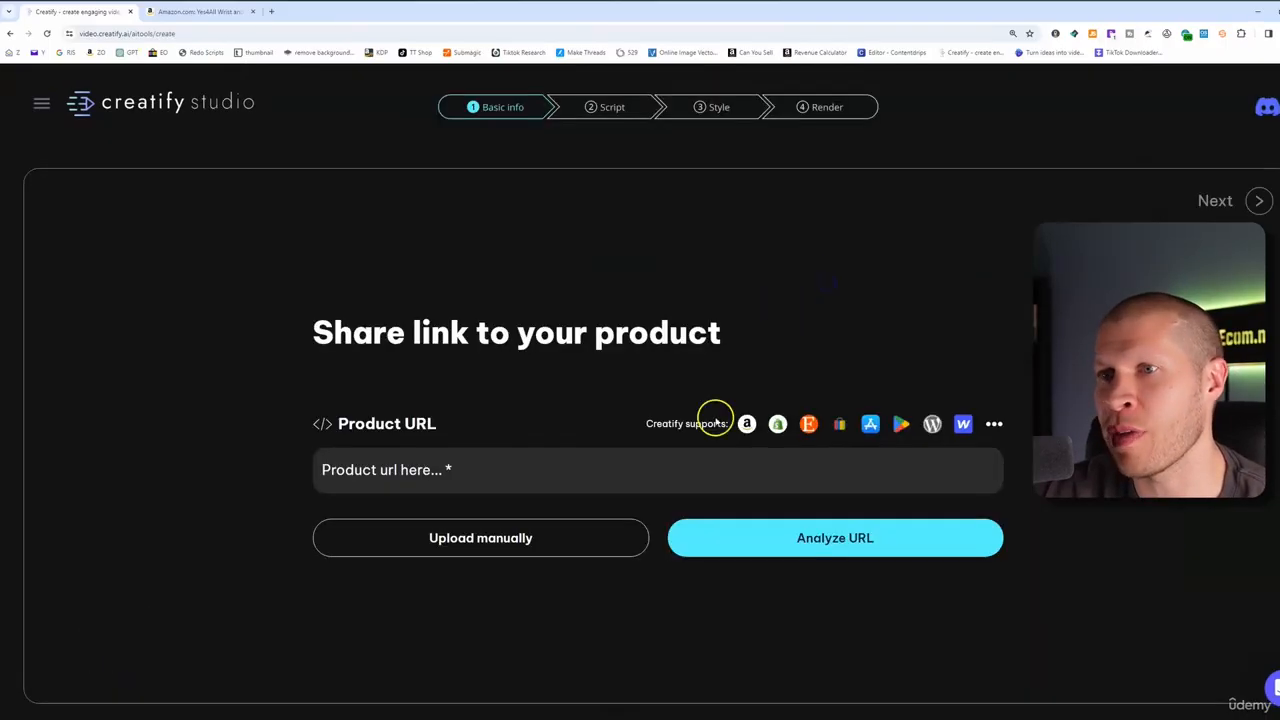
{"action": "left_click", "coordinate": [537, 473]}
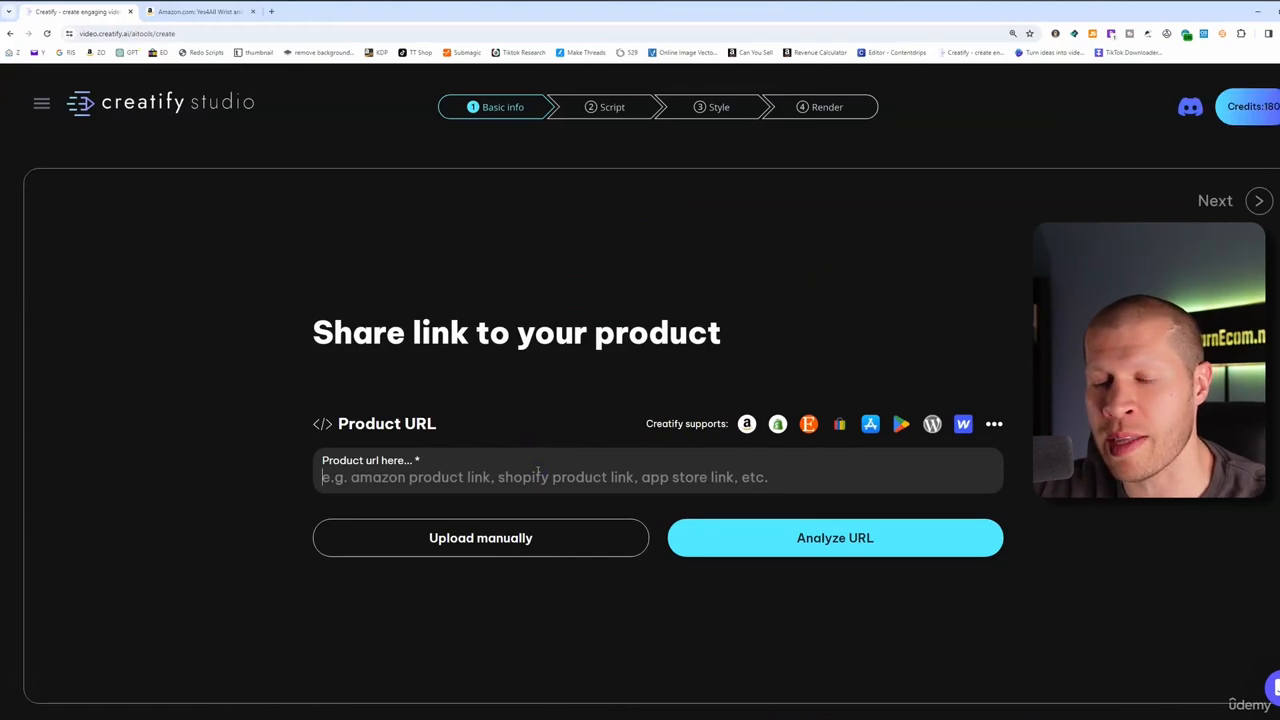
{"action": "key", "text": "ctrl+v"}
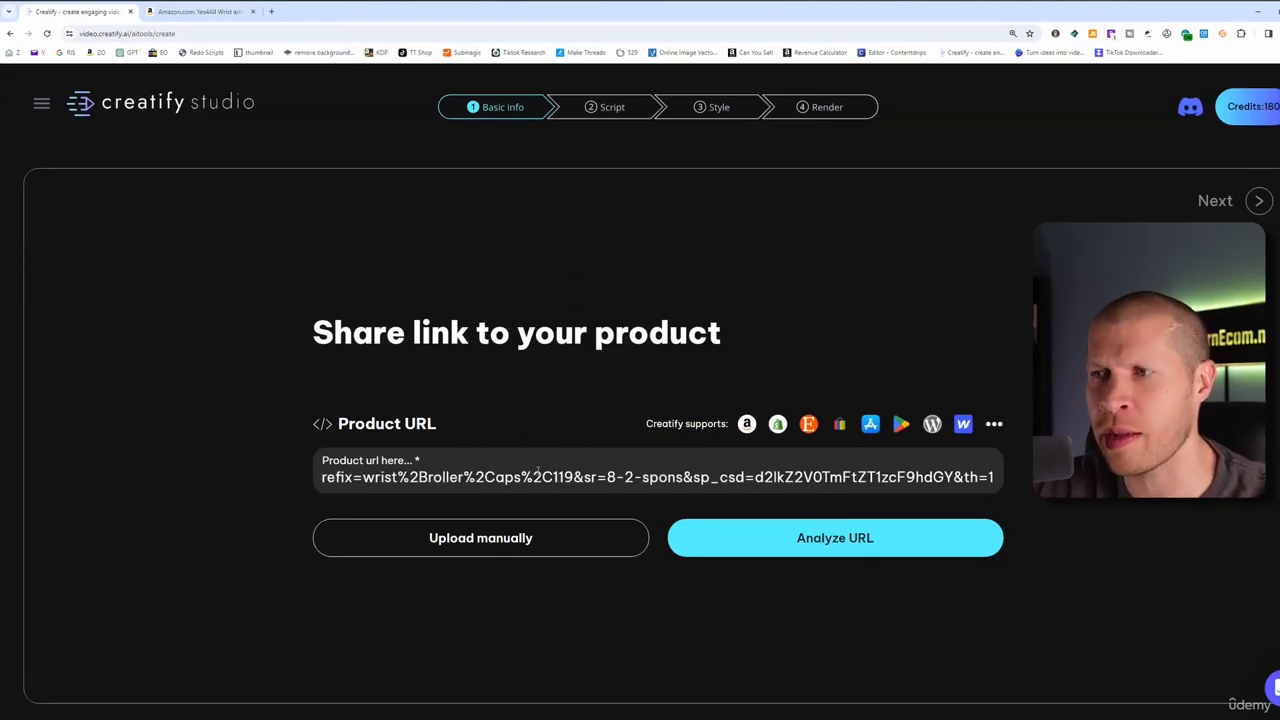
{"action": "left_click", "coordinate": [828, 552]}
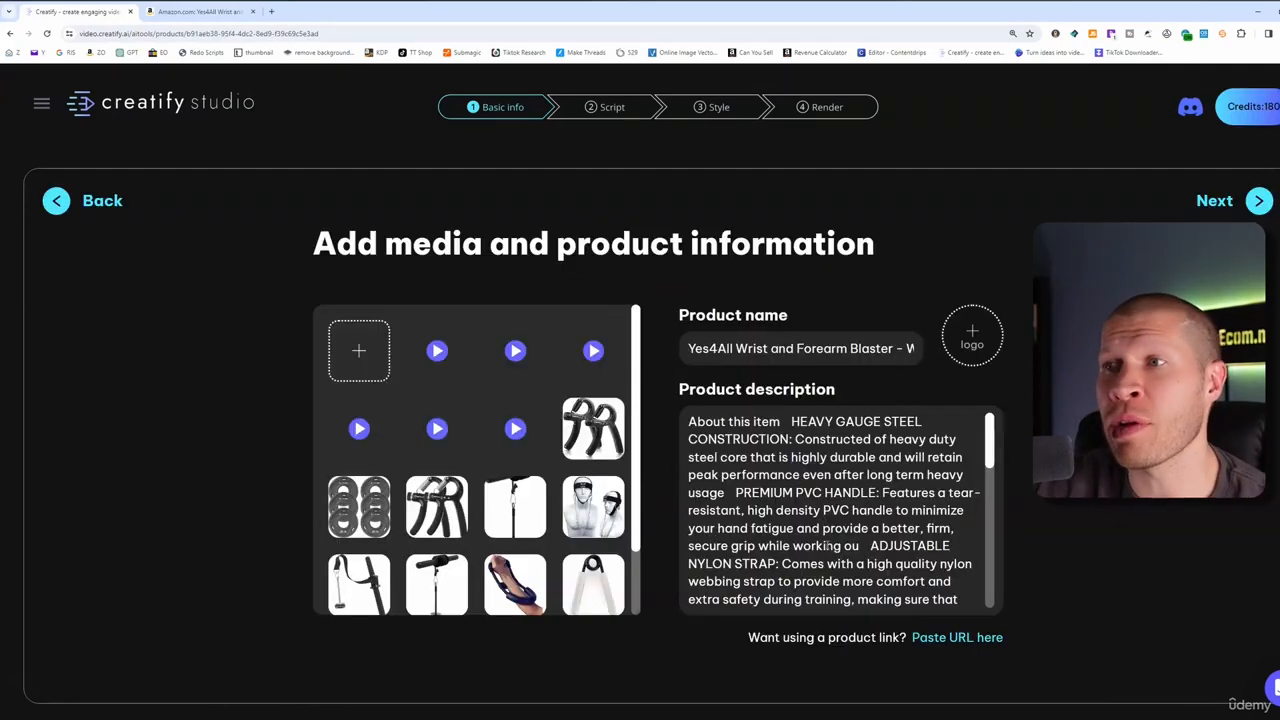
Review the Yes4All product description and media, then continue to the video settings step
{"action": "scroll", "coordinate": [737, 459], "scroll_direction": "down", "scroll_amount": 5}
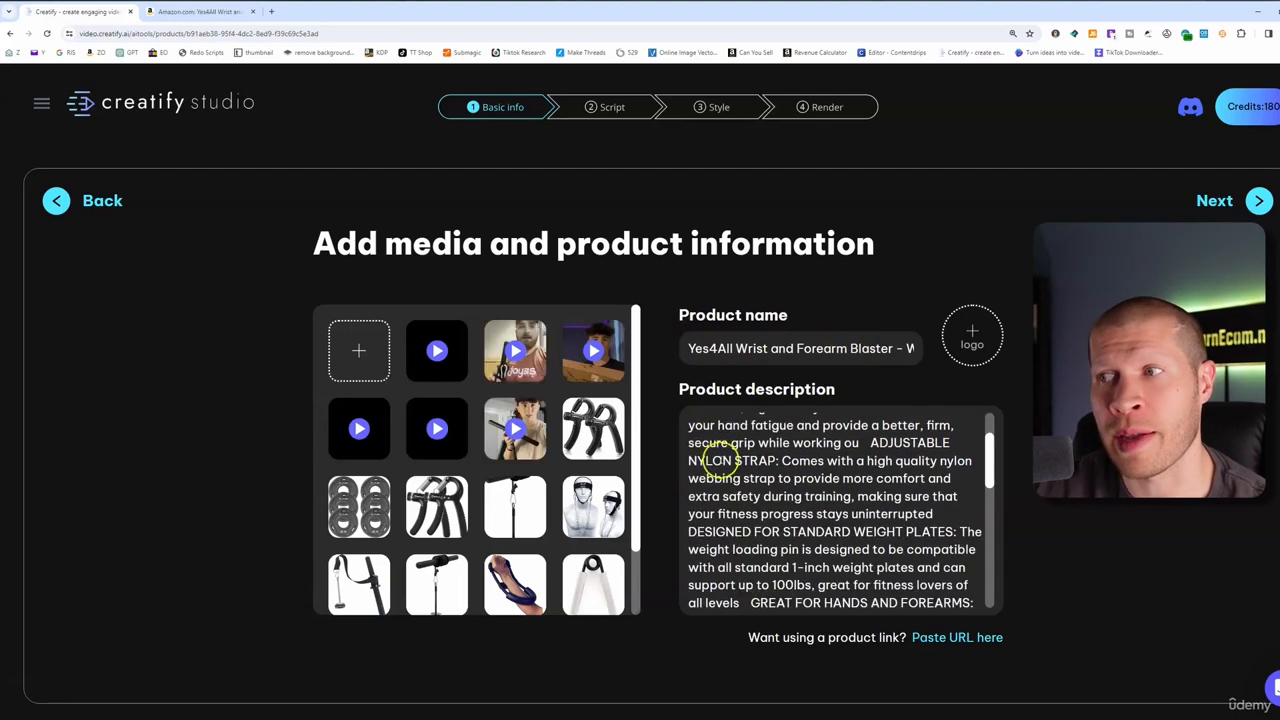
{"action": "scroll", "coordinate": [497, 519], "scroll_direction": "down", "scroll_amount": 2}
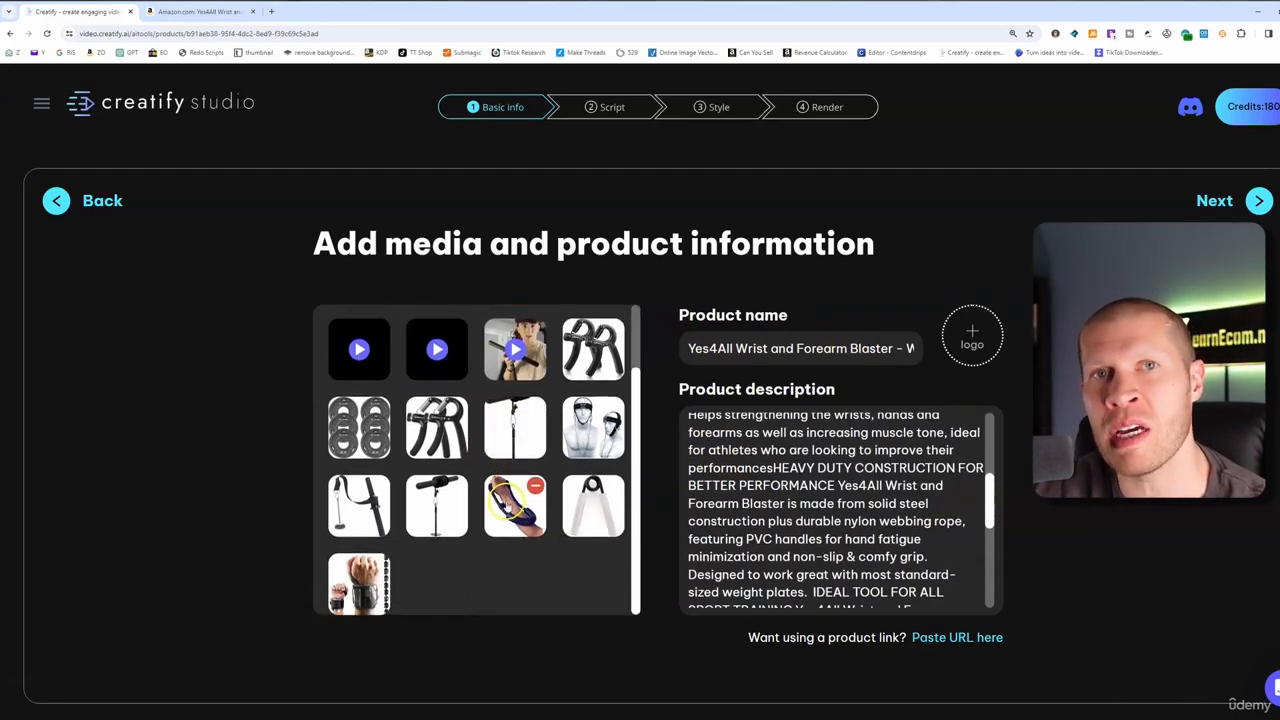
{"action": "scroll", "coordinate": [494, 480], "scroll_direction": "up", "scroll_amount": 2}
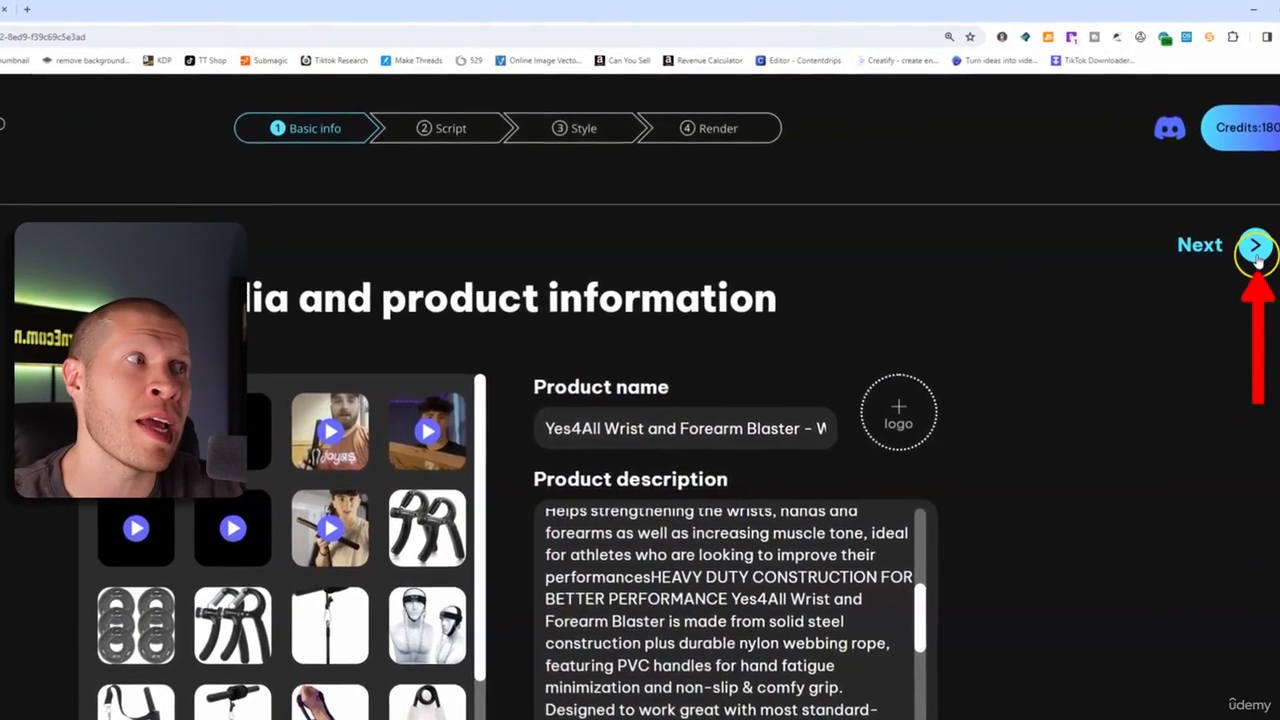
{"action": "left_click", "coordinate": [1257, 221]}
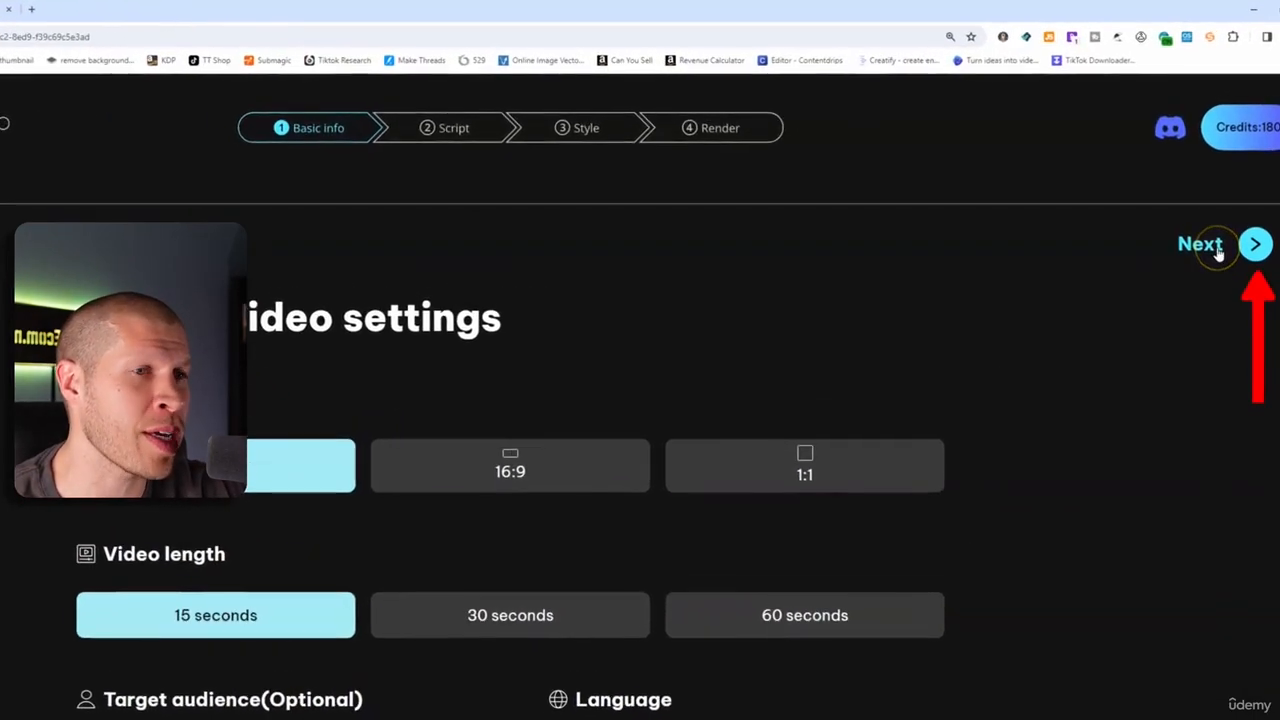
Generate AI ad scripts, then an extra batch including Don't Worry, Problem-Solution and Music Starter
{"action": "left_click", "coordinate": [1218, 250]}
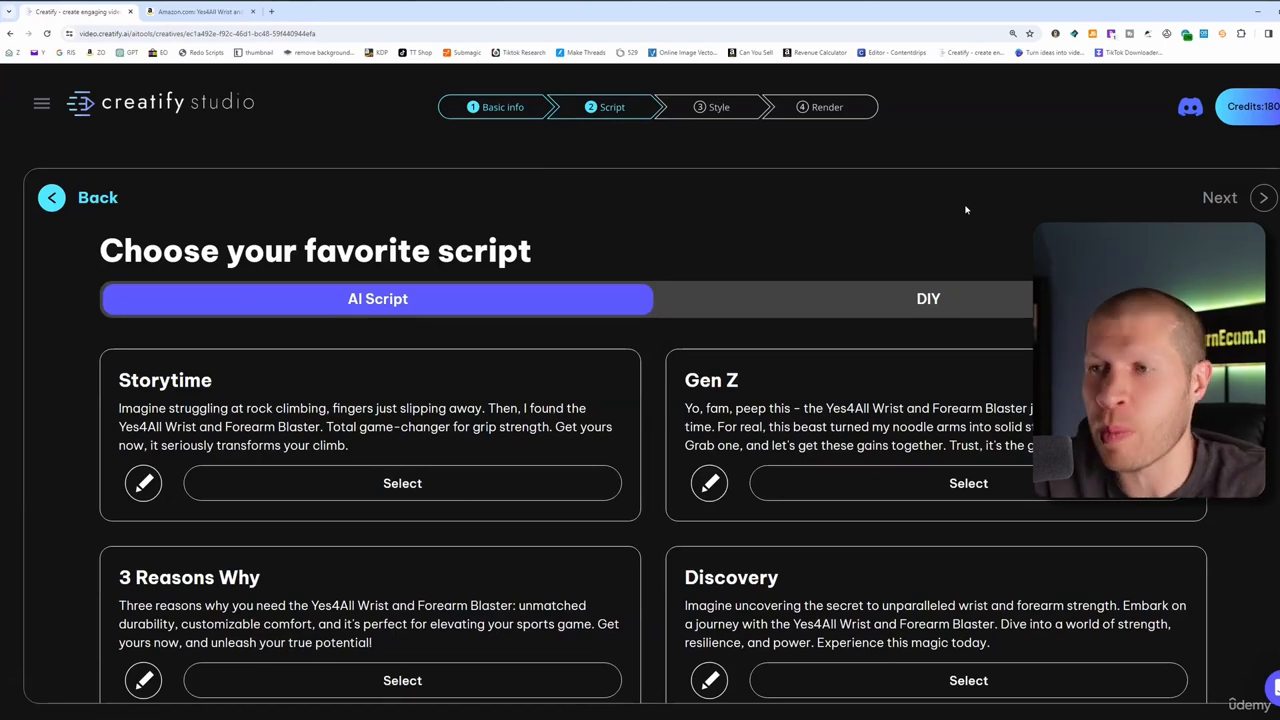
{"action": "scroll", "coordinate": [660, 289], "scroll_direction": "down", "scroll_amount": 2}
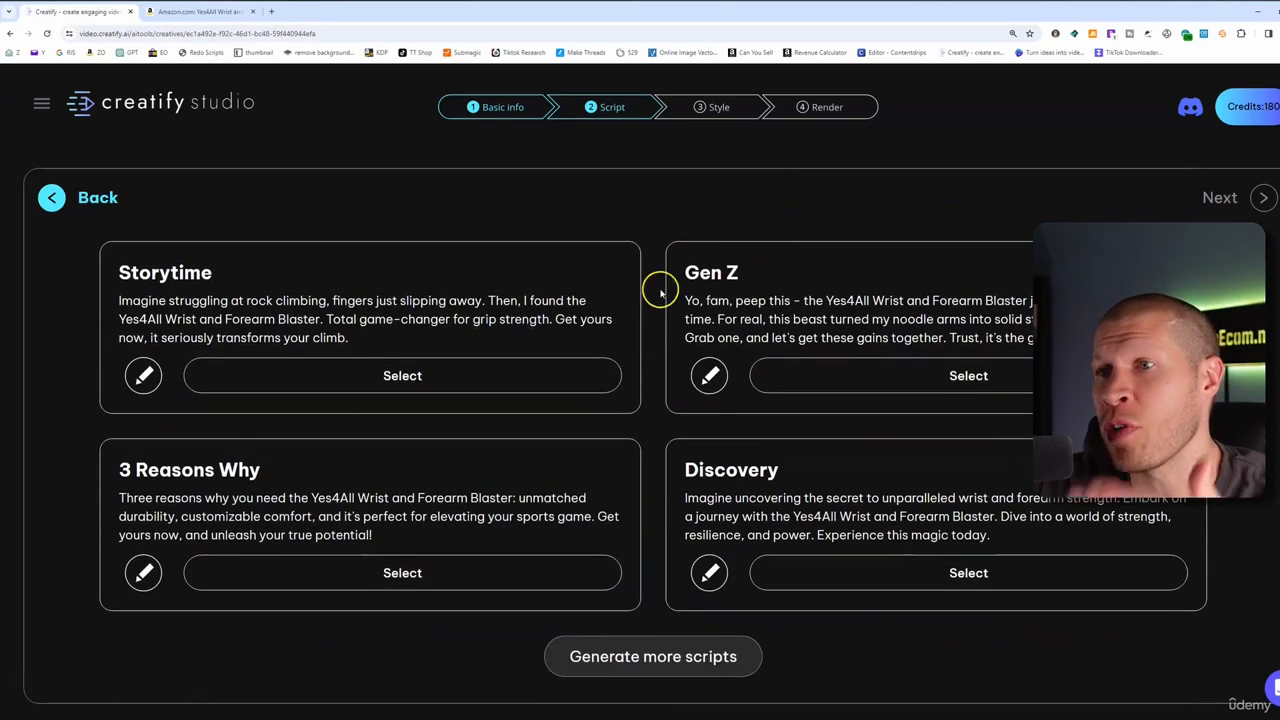
{"action": "left_click", "coordinate": [617, 675]}
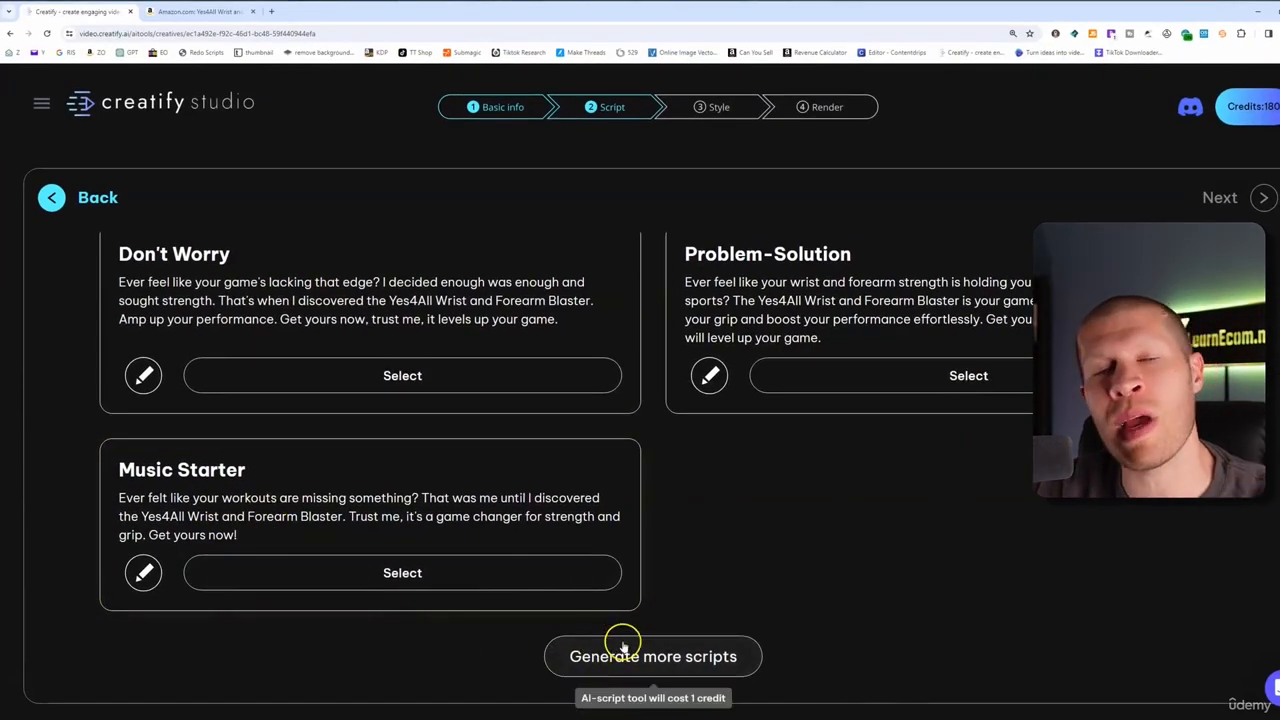
Remove all ten still product photos, leaving only the seven video clips in the media grid
{"action": "scroll", "coordinate": [712, 560], "scroll_direction": "up", "scroll_amount": 4}
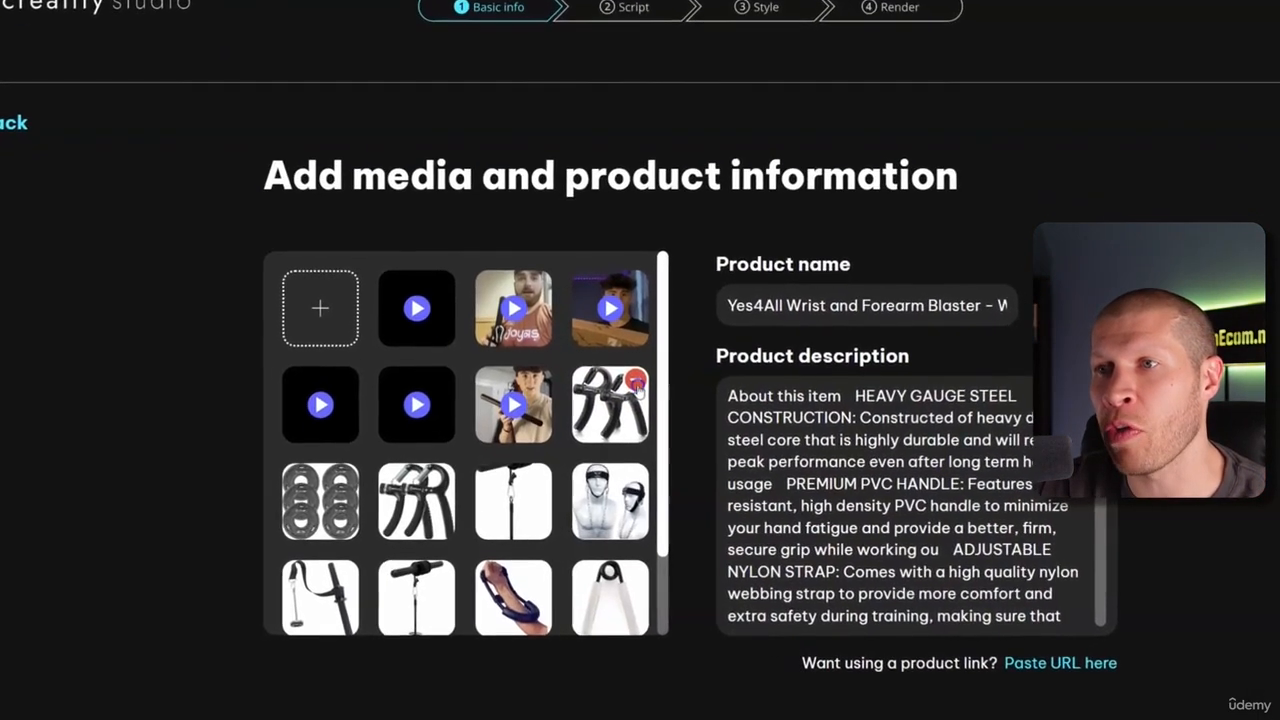
{"action": "left_click", "coordinate": [615, 410]}
{"action": "left_click", "coordinate": [615, 410]}
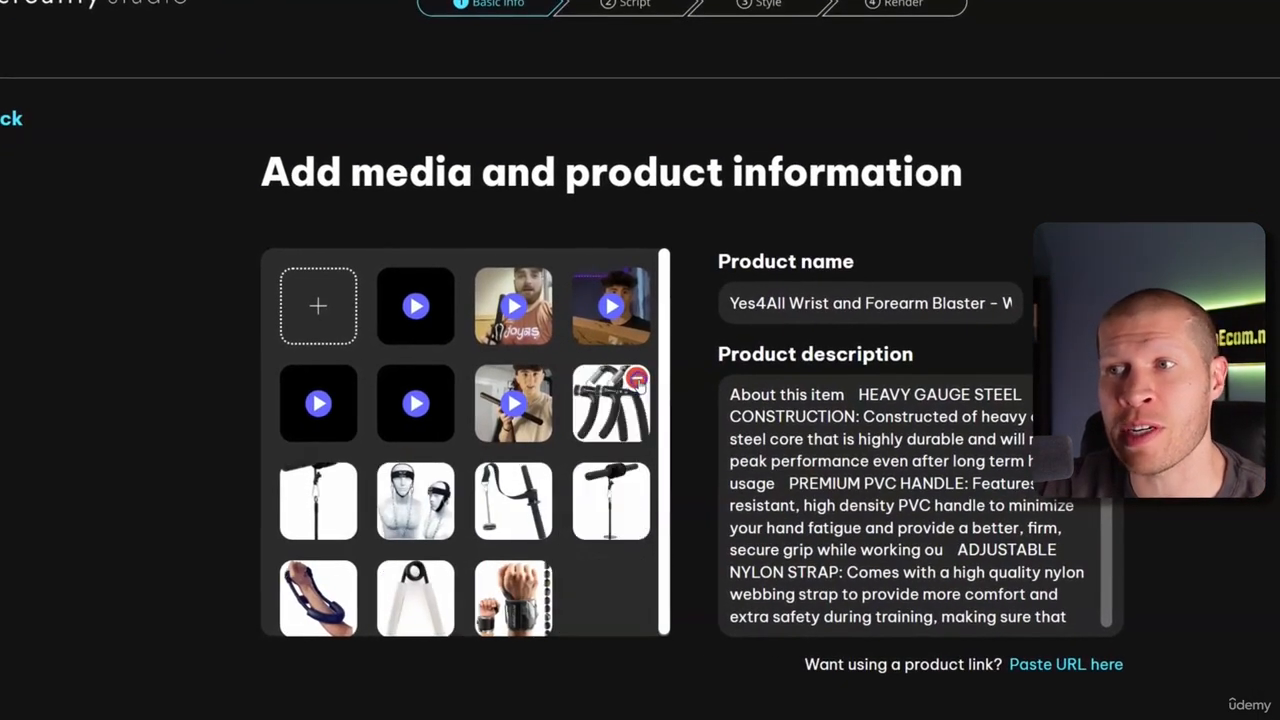
{"action": "left_click", "coordinate": [637, 381]}
{"action": "left_click", "coordinate": [637, 381]}
{"action": "left_click", "coordinate": [637, 381]}
{"action": "left_click", "coordinate": [637, 381]}
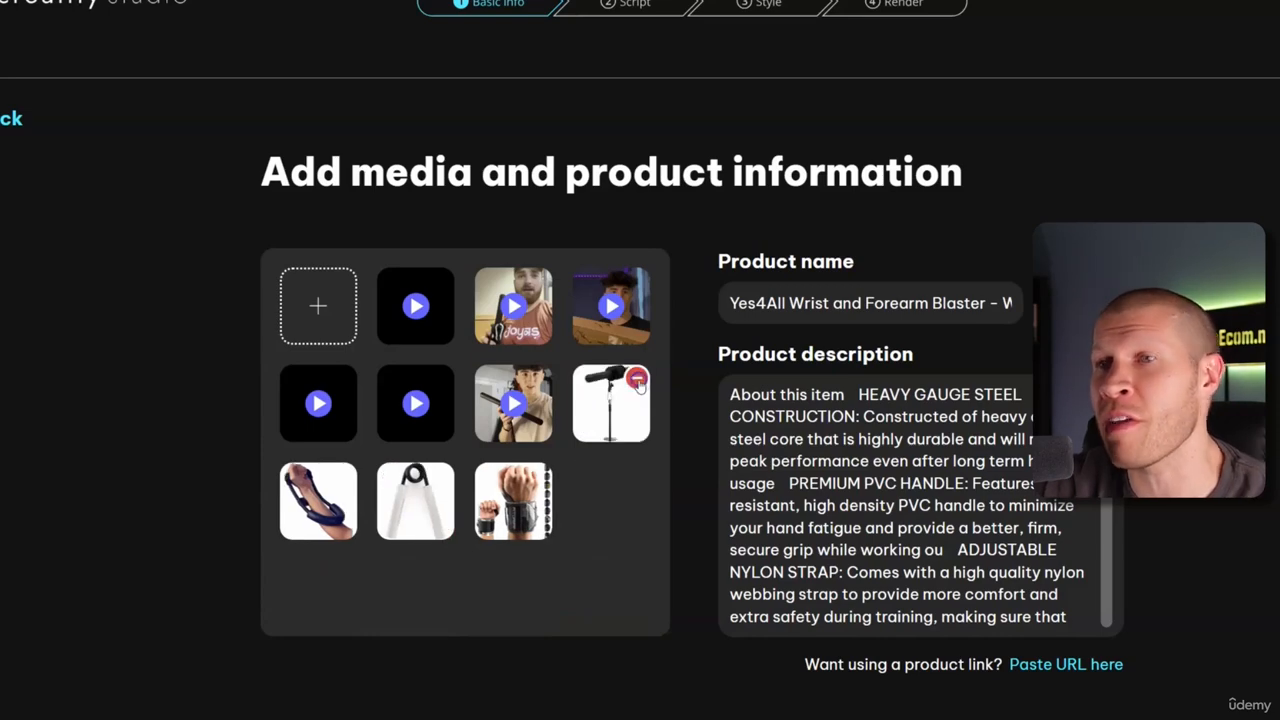
{"action": "left_click", "coordinate": [637, 381]}
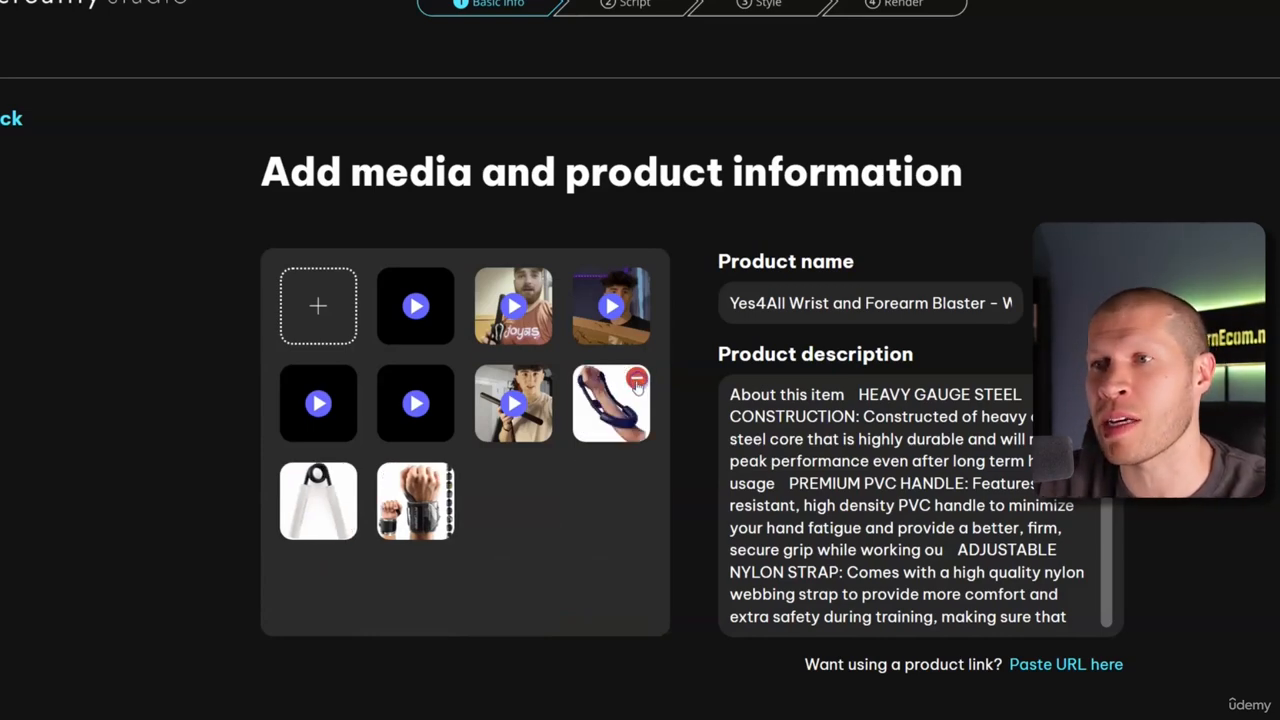
{"action": "left_click", "coordinate": [637, 381]}
{"action": "left_click", "coordinate": [637, 381]}
{"action": "left_click", "coordinate": [637, 381]}
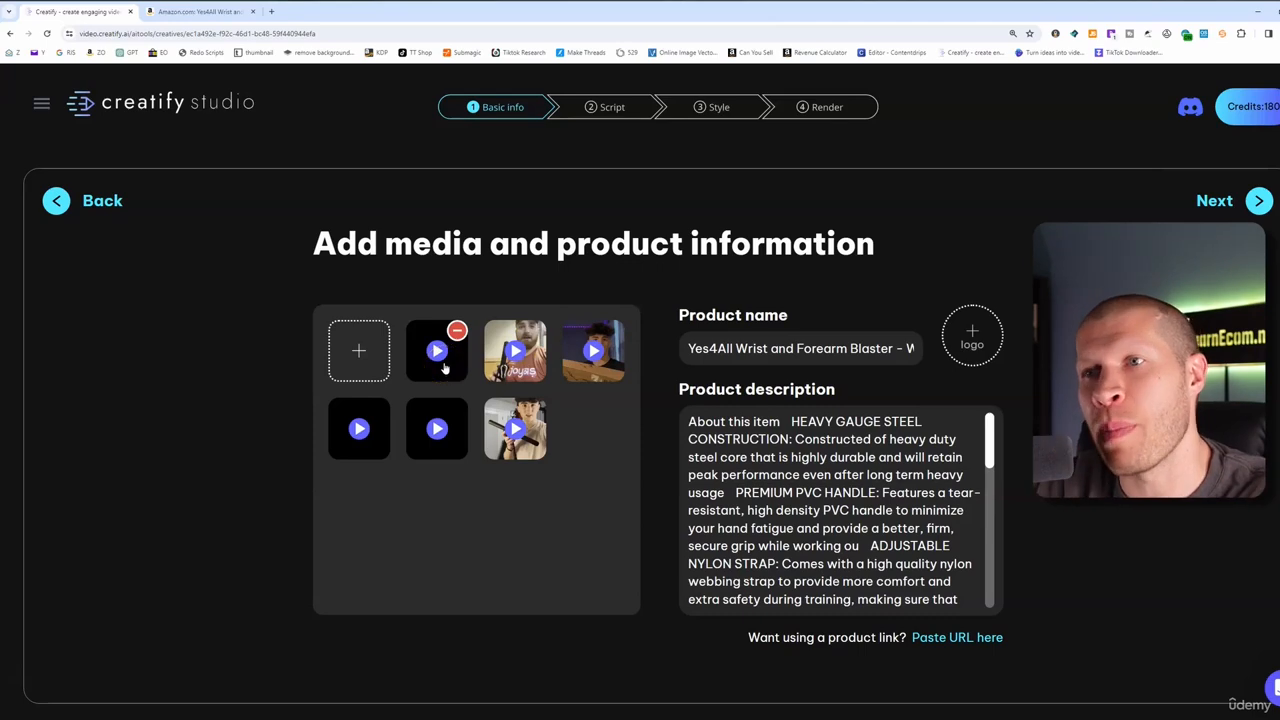
Re-analyze the Amazon link and pass through 9:16, 15-second video settings to regenerate scripts
{"action": "left_click", "coordinate": [58, 207]}
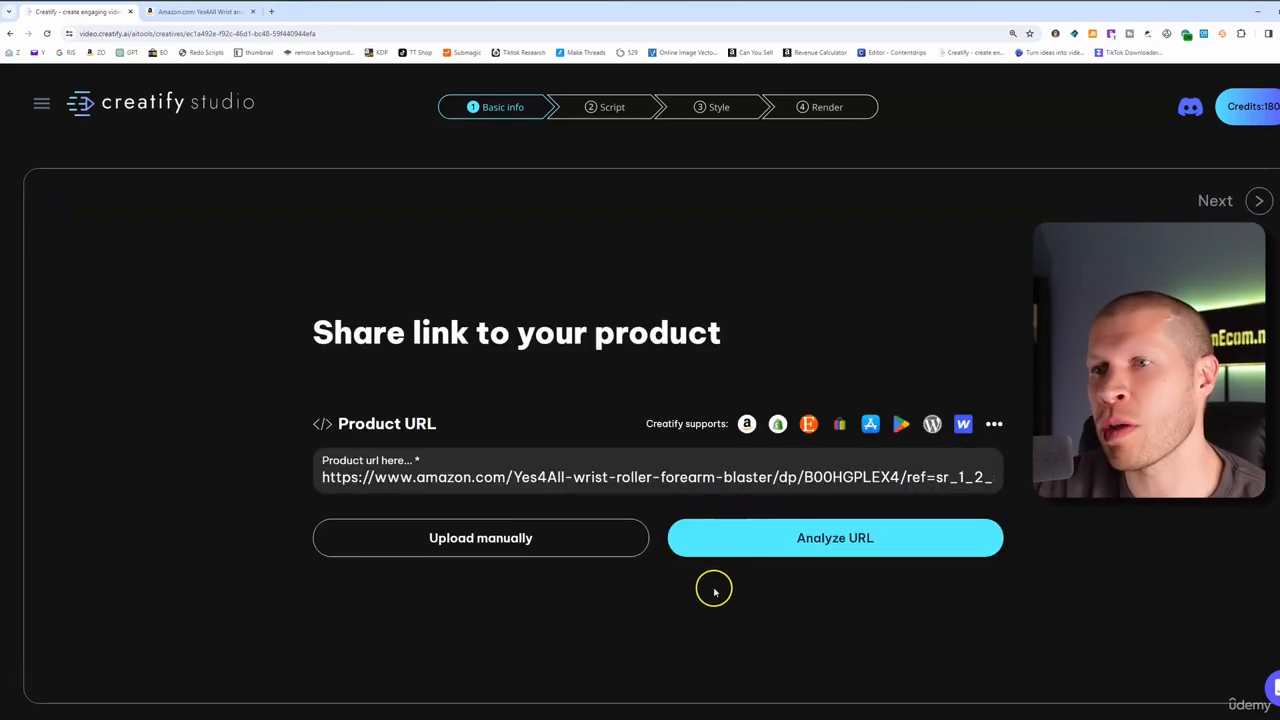
{"action": "left_click", "coordinate": [741, 553]}
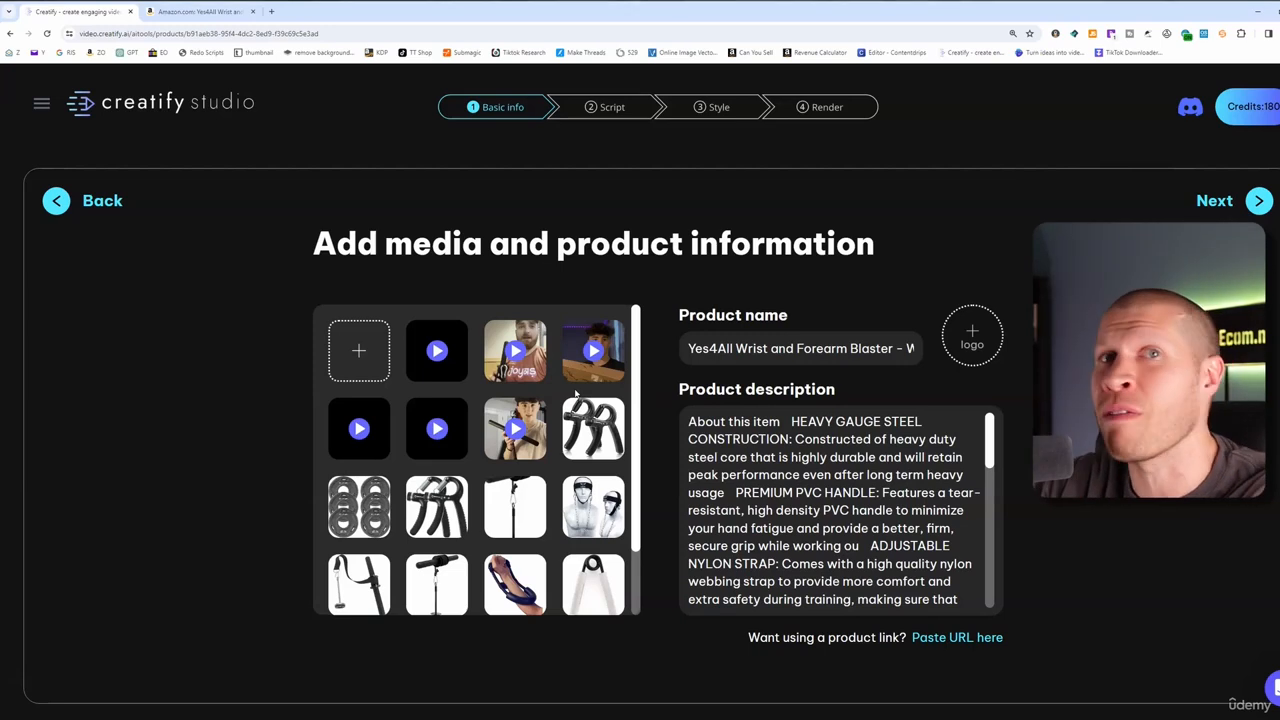
{"action": "mouse_move", "coordinate": [612, 412]}
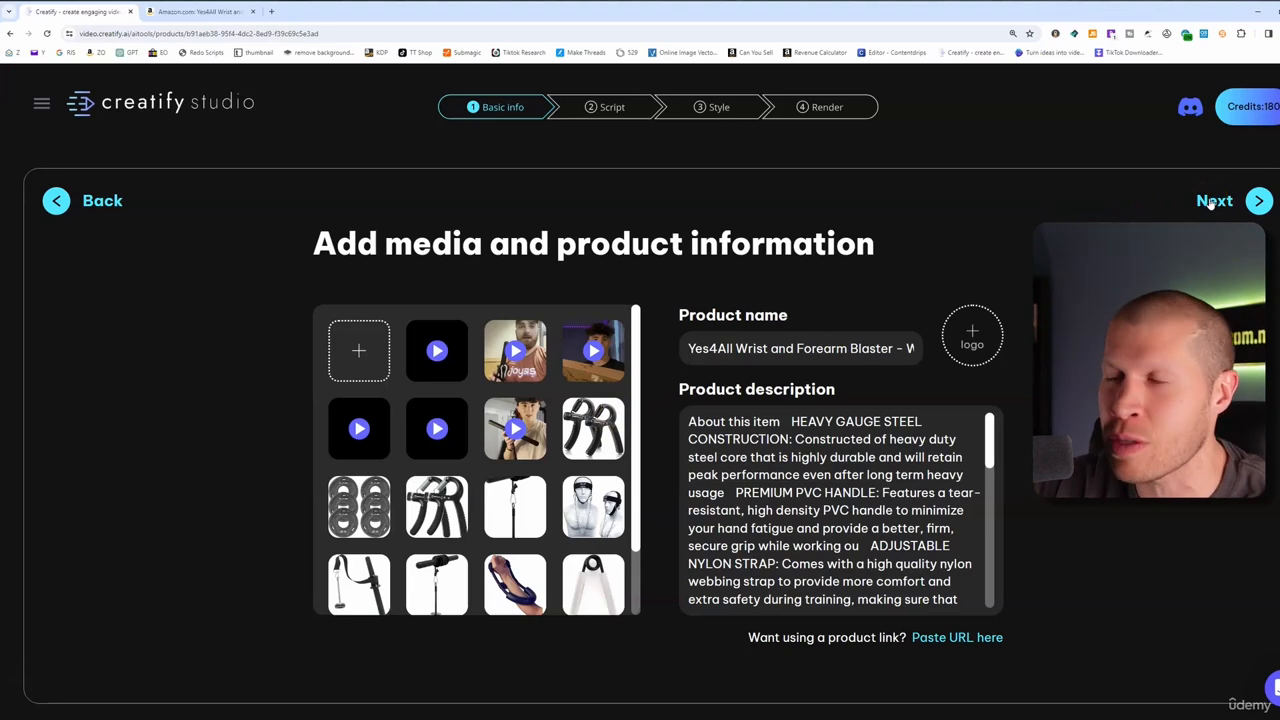
{"action": "left_click", "coordinate": [1213, 202]}
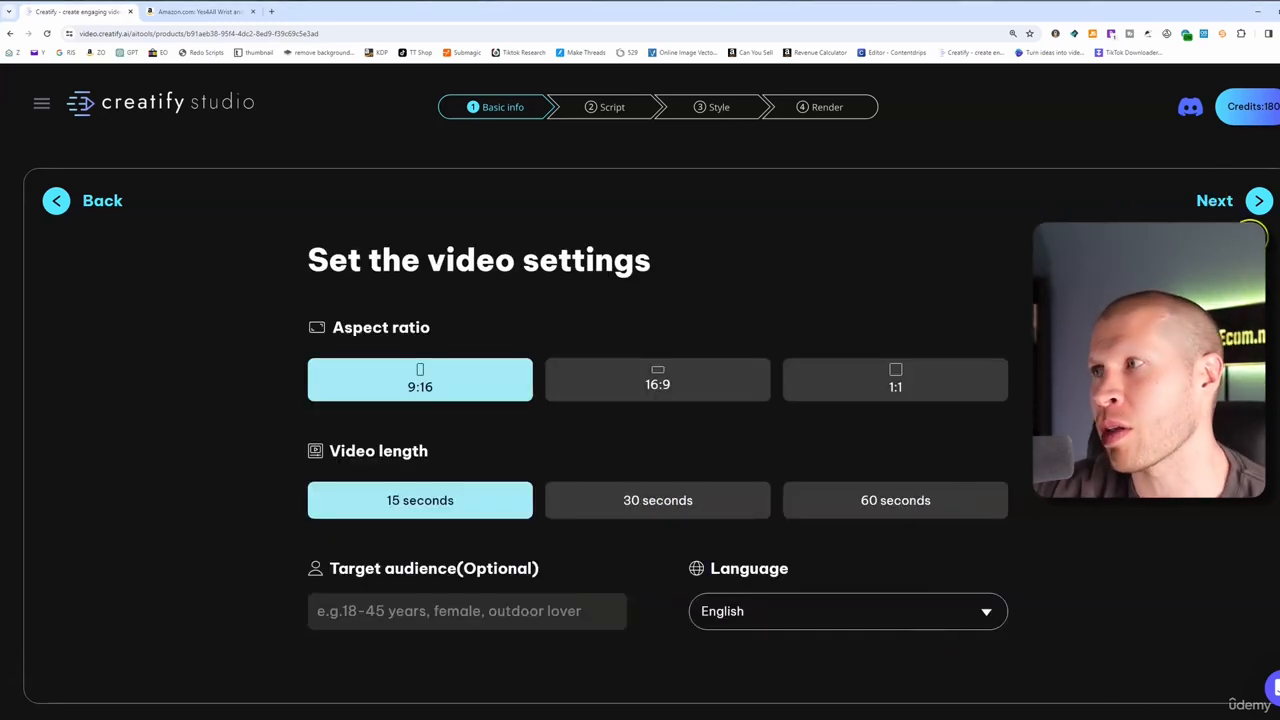
{"action": "left_click", "coordinate": [1250, 205]}
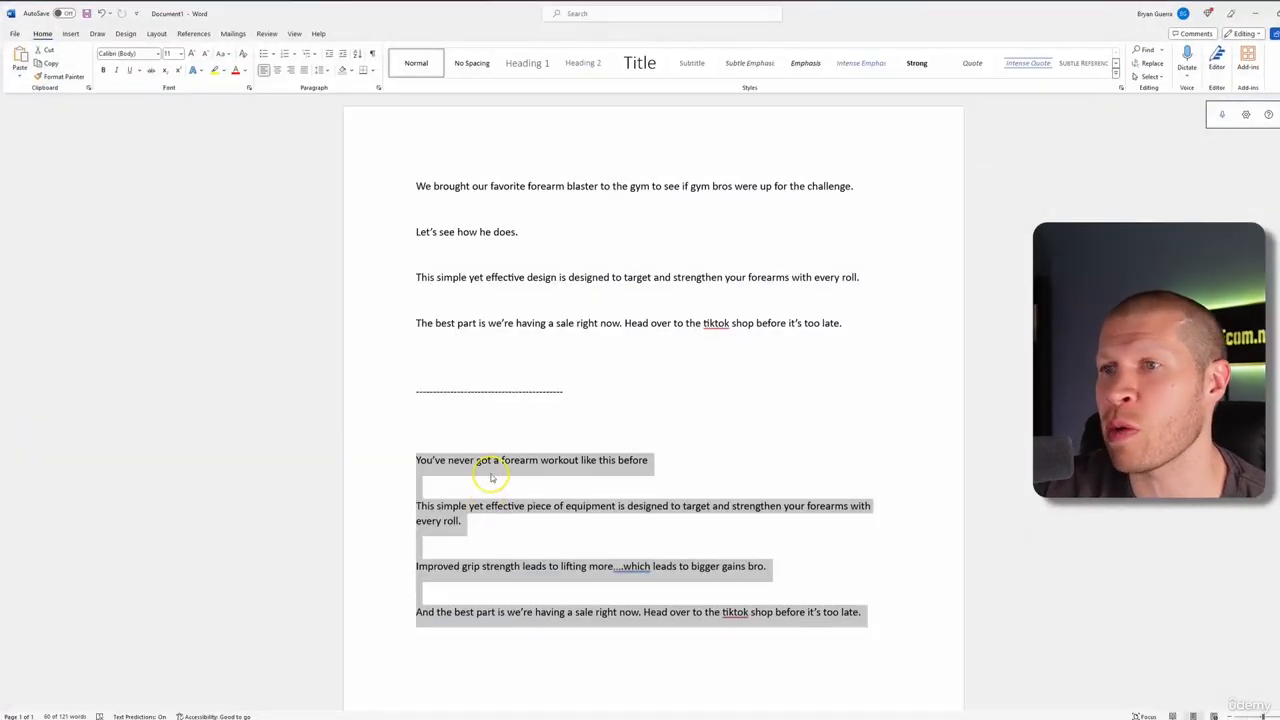
Copy the four-line forearm workout script from Word and return to Creatify in Chrome
{"action": "right_click", "coordinate": [490, 476]}
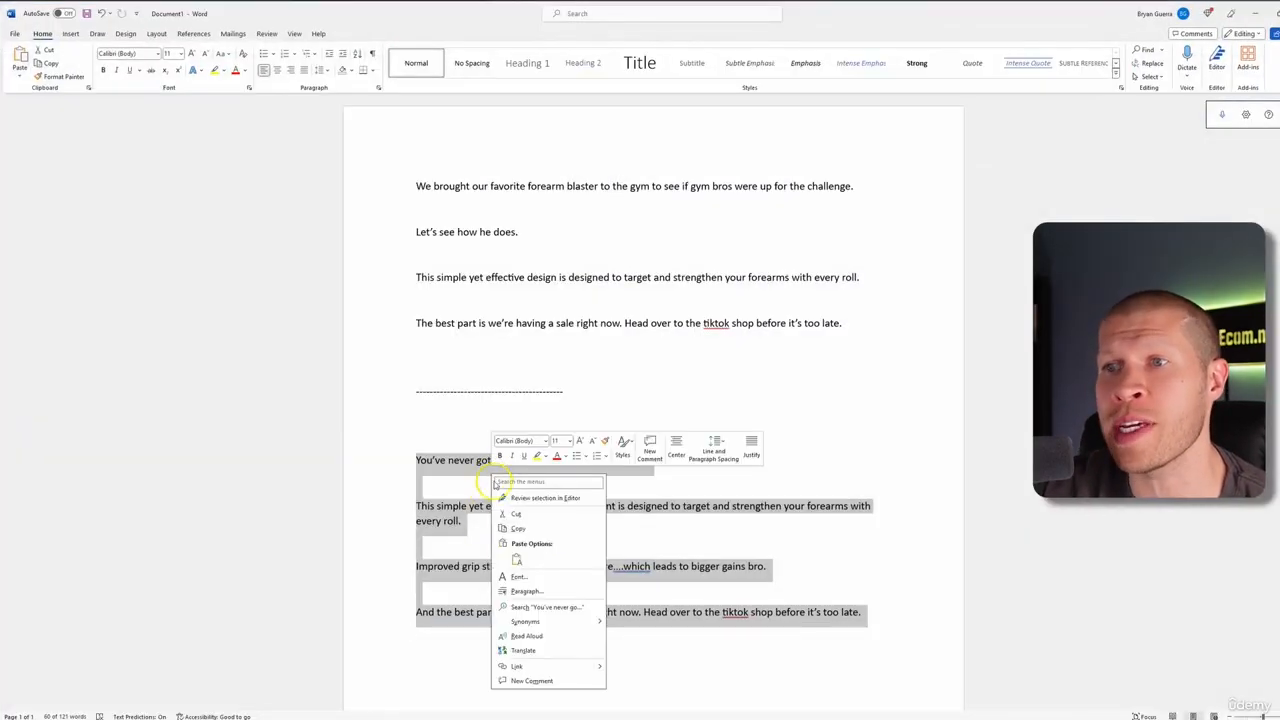
{"action": "left_click", "coordinate": [517, 528]}
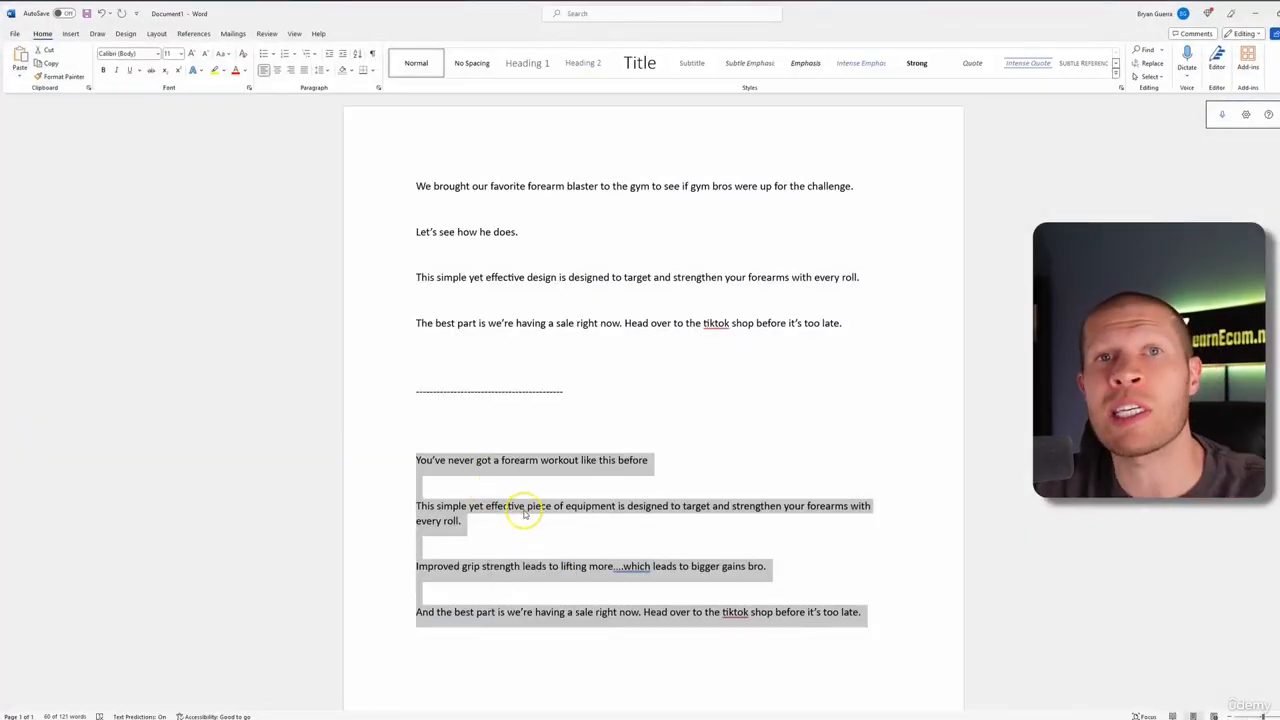
{"action": "right_click", "coordinate": [522, 513]}
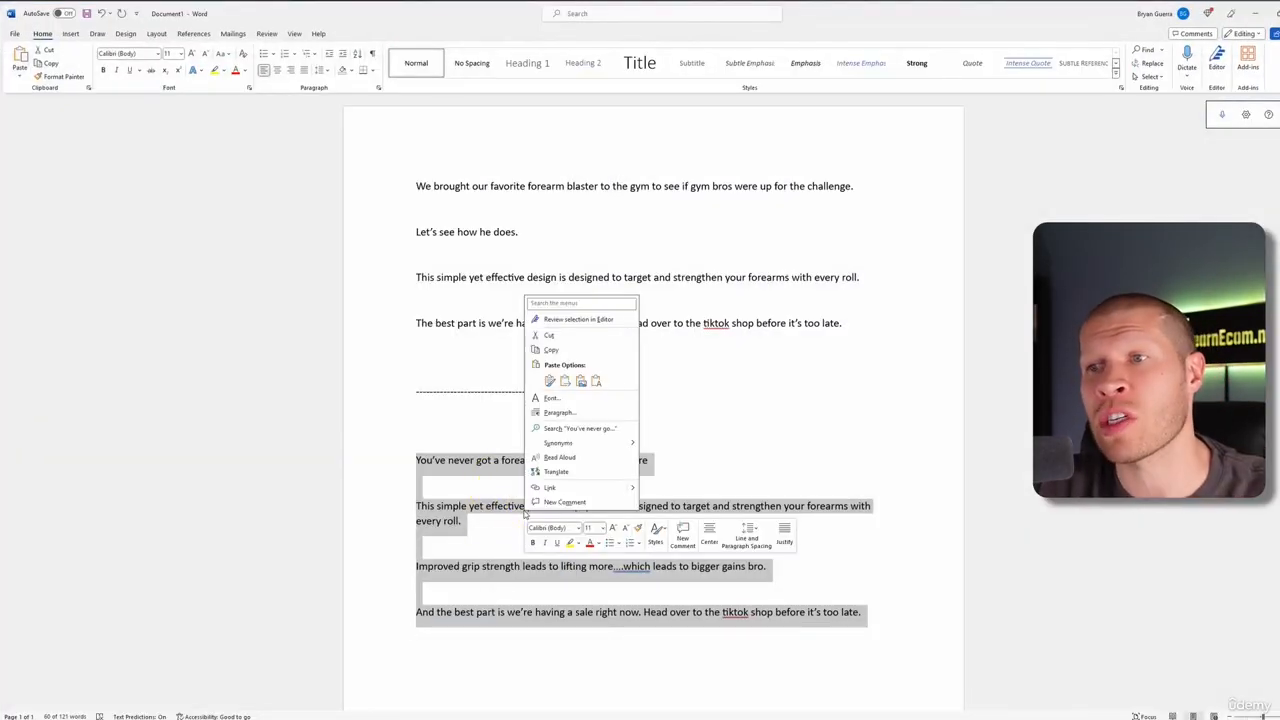
{"action": "left_click", "coordinate": [579, 347]}
{"action": "left_click", "coordinate": [335, 712]}
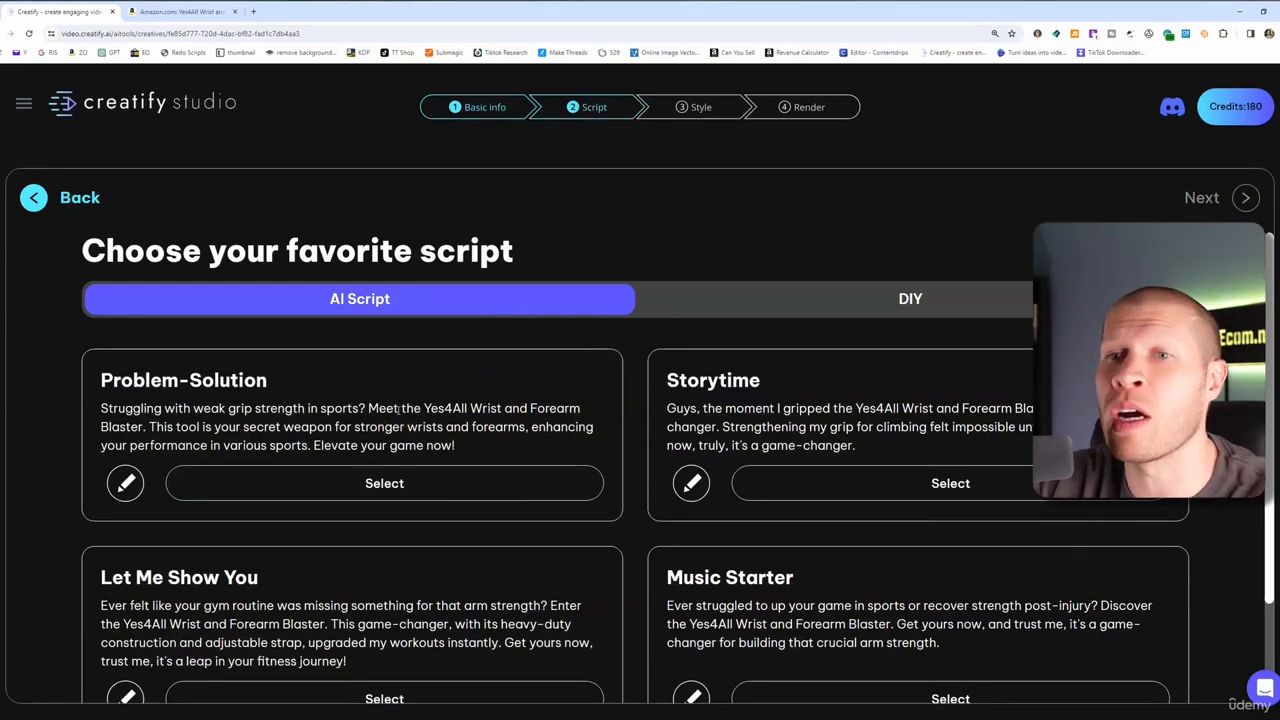
Use the pasted workout script as a DIY script, trimming its blank last line, and generate the avatar
{"action": "scroll", "coordinate": [430, 480], "scroll_direction": "down", "scroll_amount": 2}
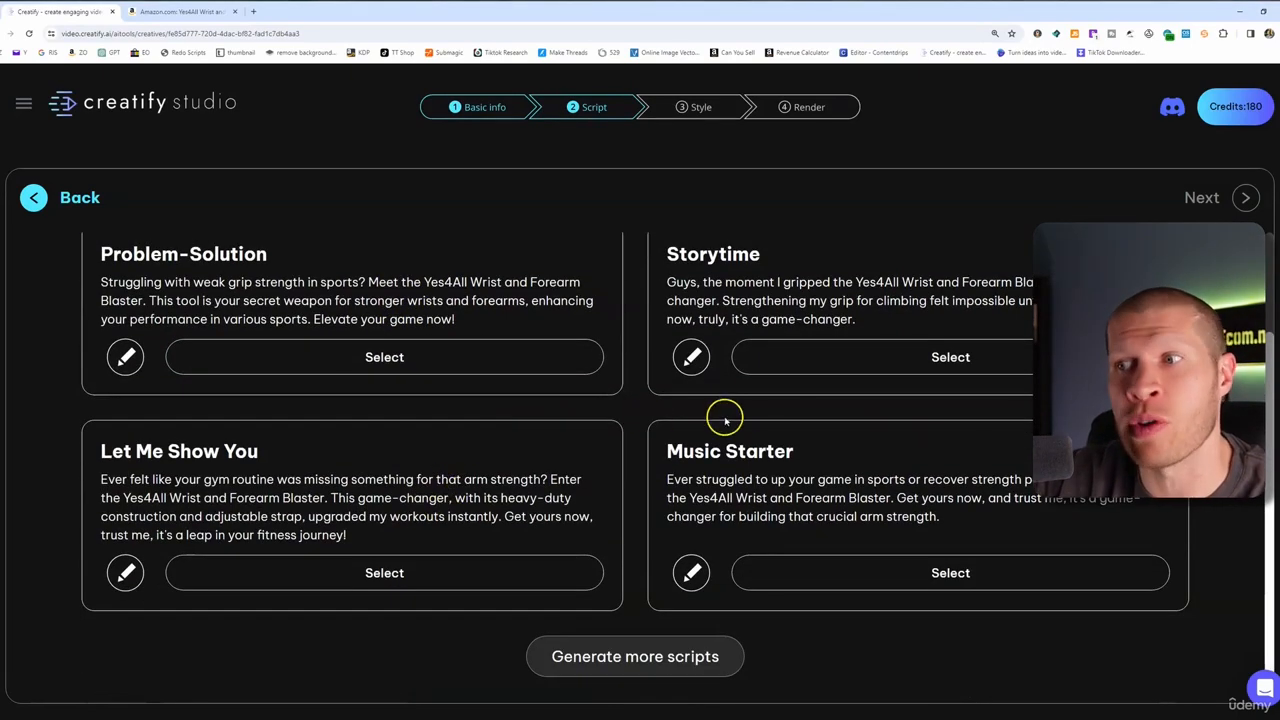
{"action": "scroll", "coordinate": [789, 362], "scroll_direction": "up", "scroll_amount": 2}
{"action": "left_click", "coordinate": [802, 290]}
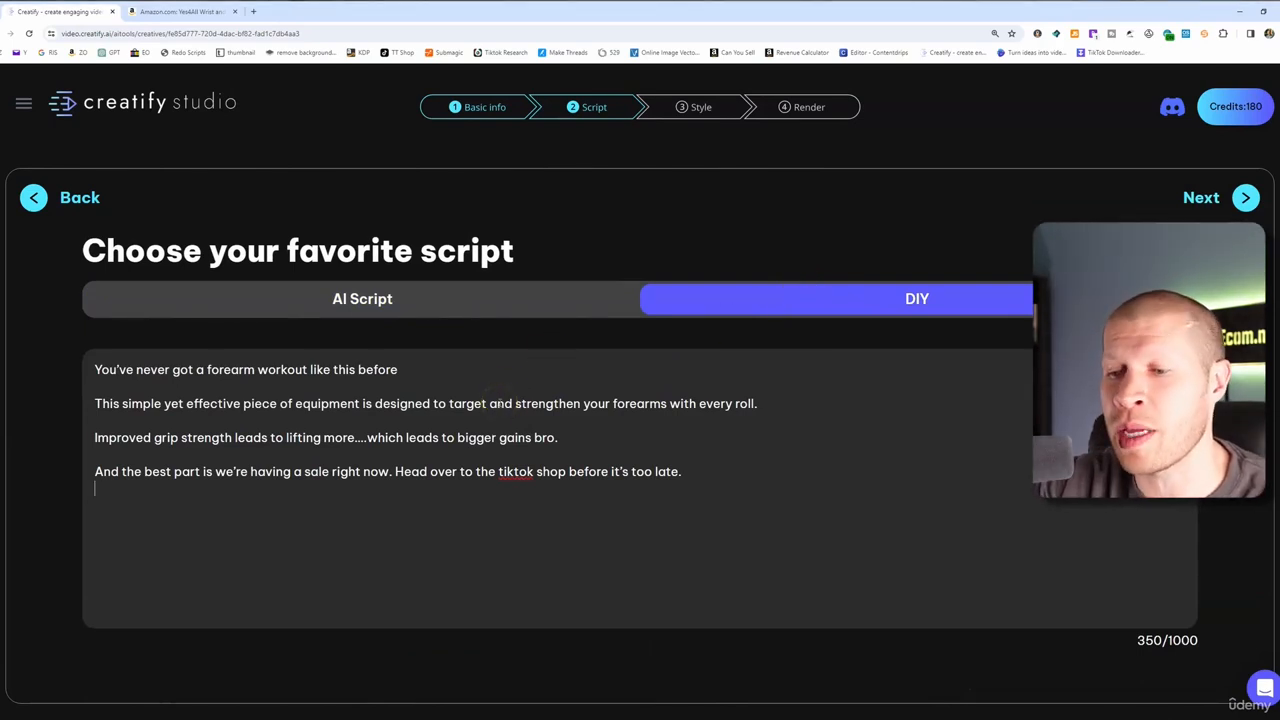
{"action": "key", "text": "BackSpace"}
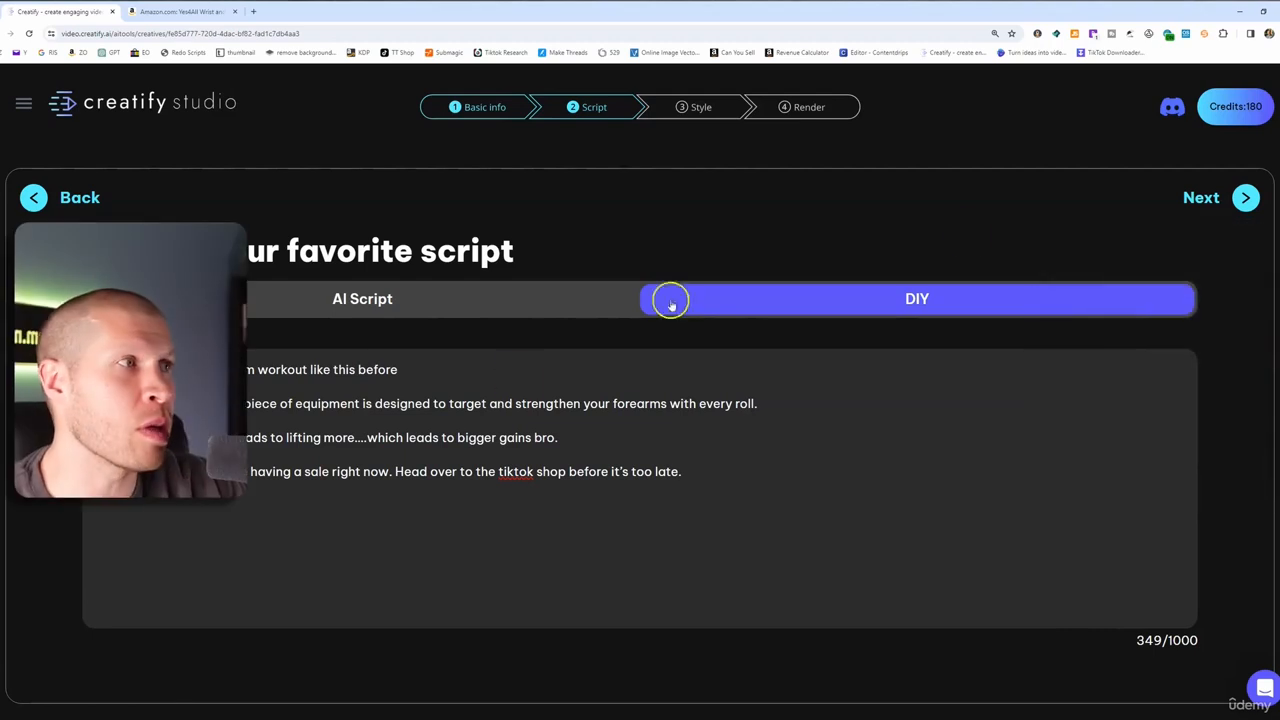
{"action": "left_click", "coordinate": [1176, 193]}
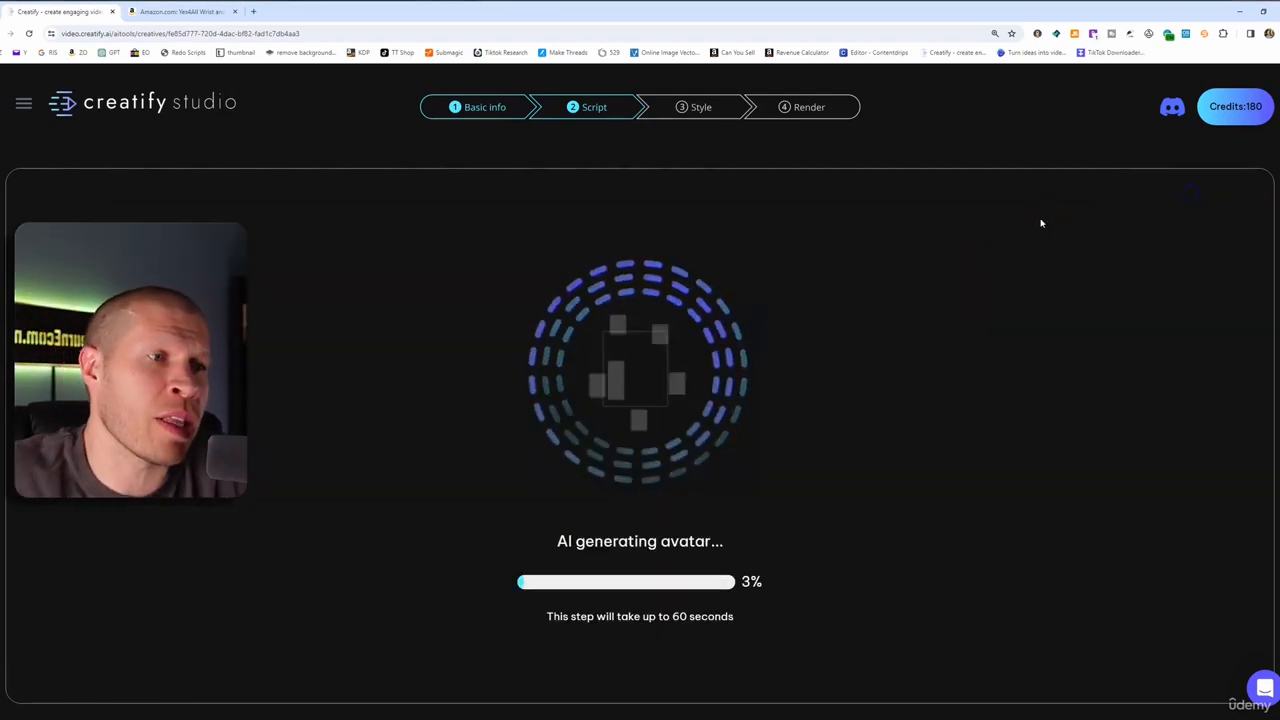